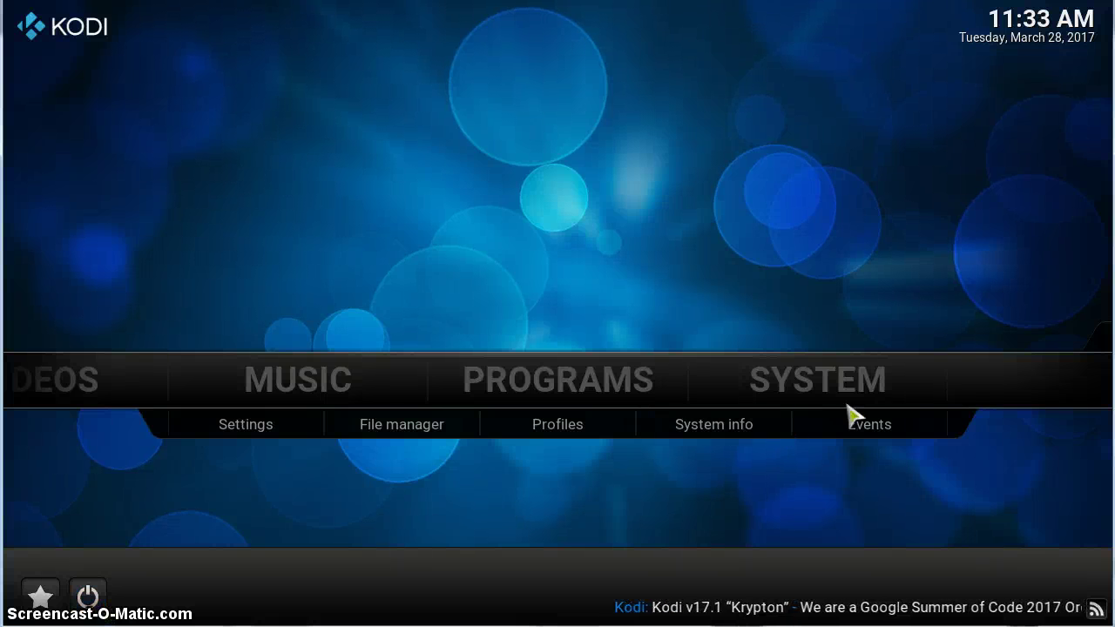
# - Check the system summary information, including the installed build version, and close it
pyautogui.click(737, 427)
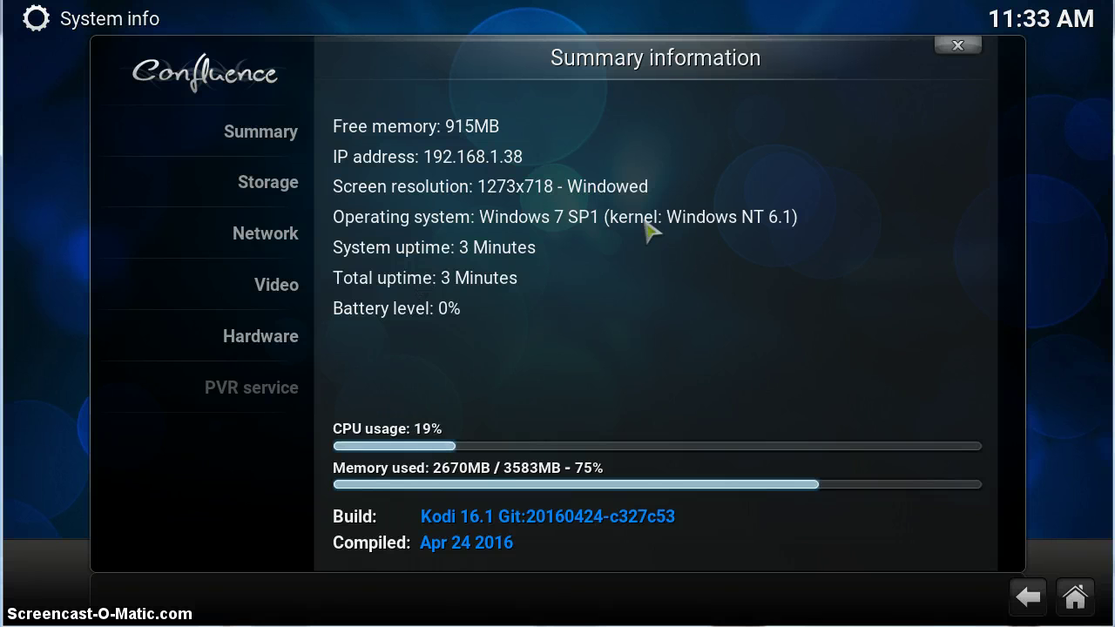
pyautogui.click(955, 45)
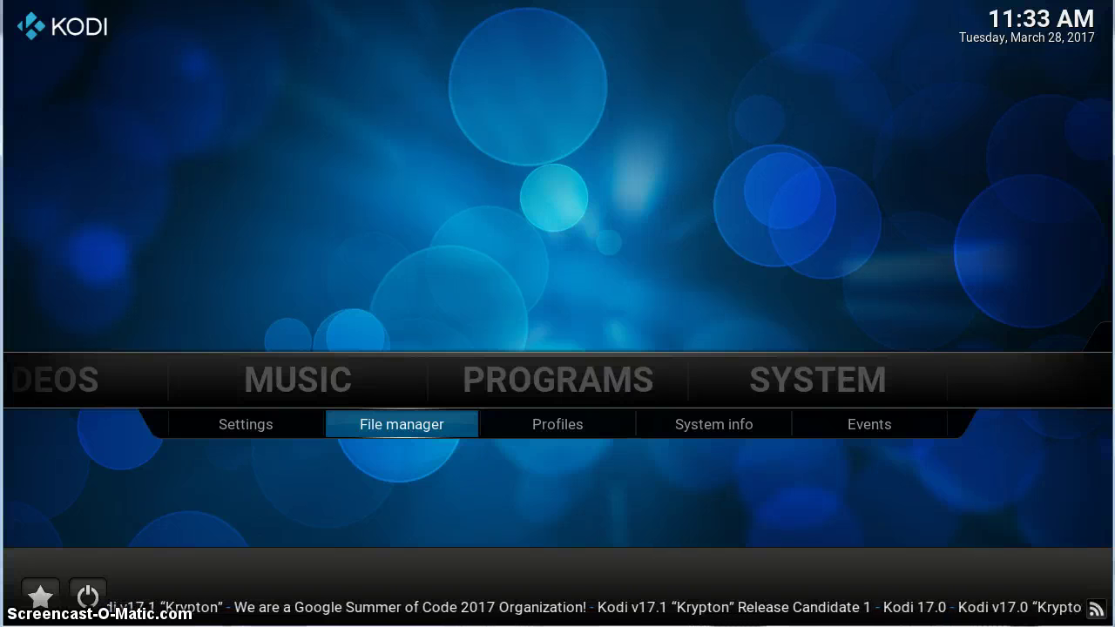
pyautogui.click(412, 434)
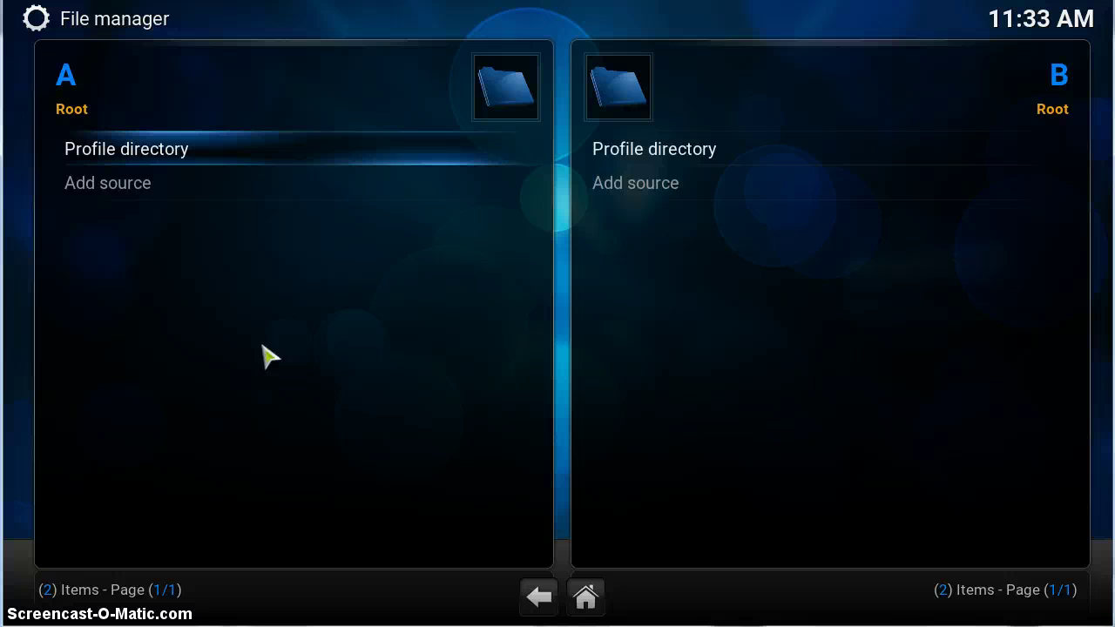
pyautogui.click(197, 199)
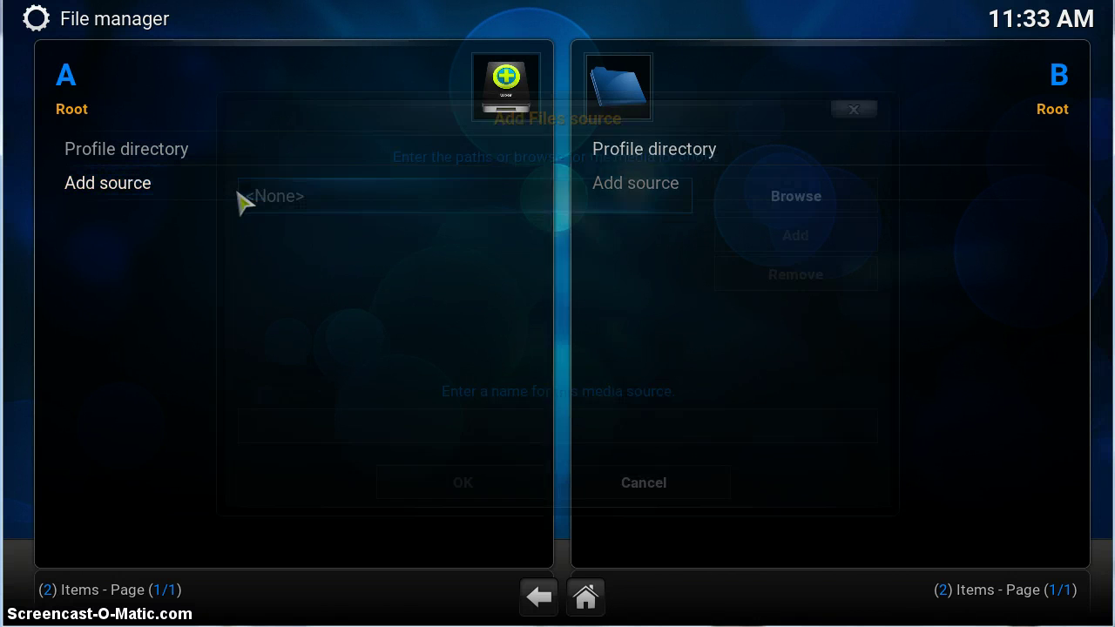
pyautogui.click(497, 211)
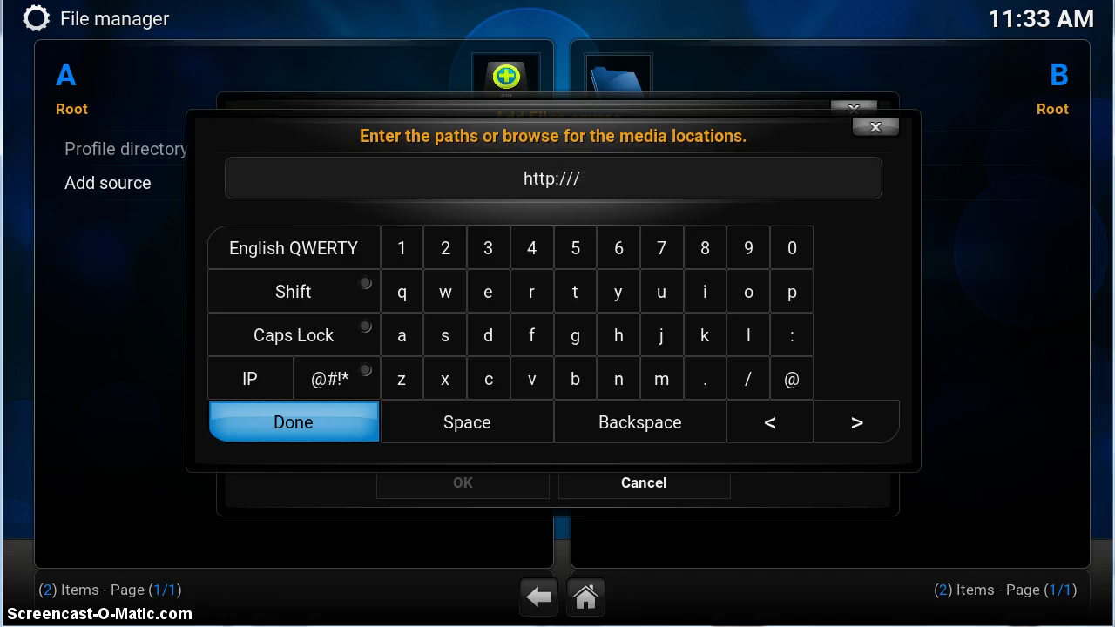
pyautogui.write('ivuetvg')
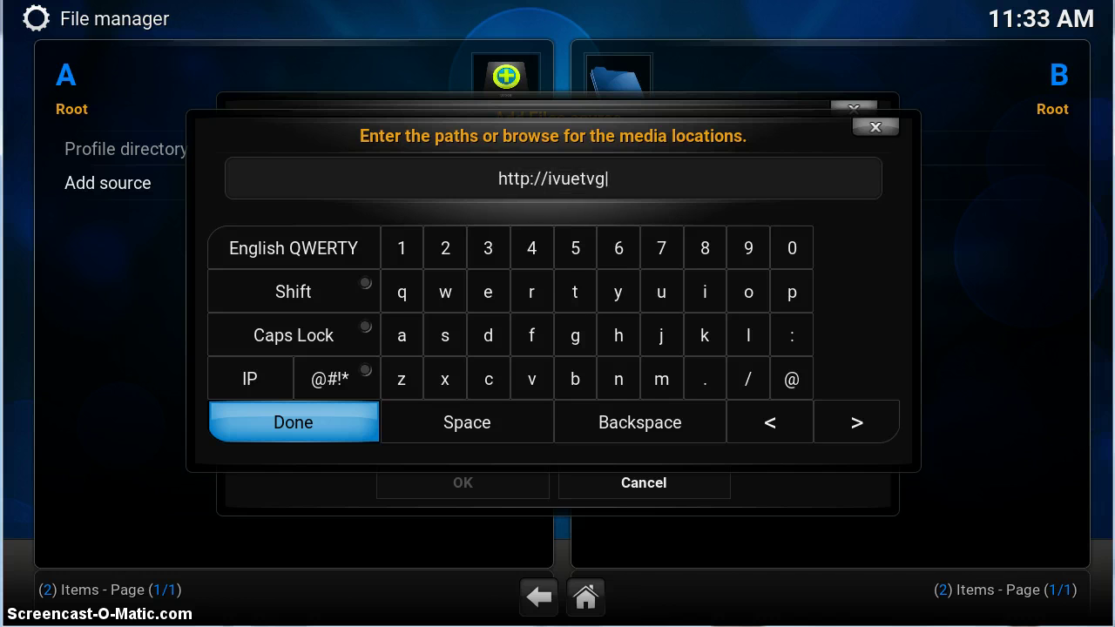
pyautogui.write('uide.com/install')
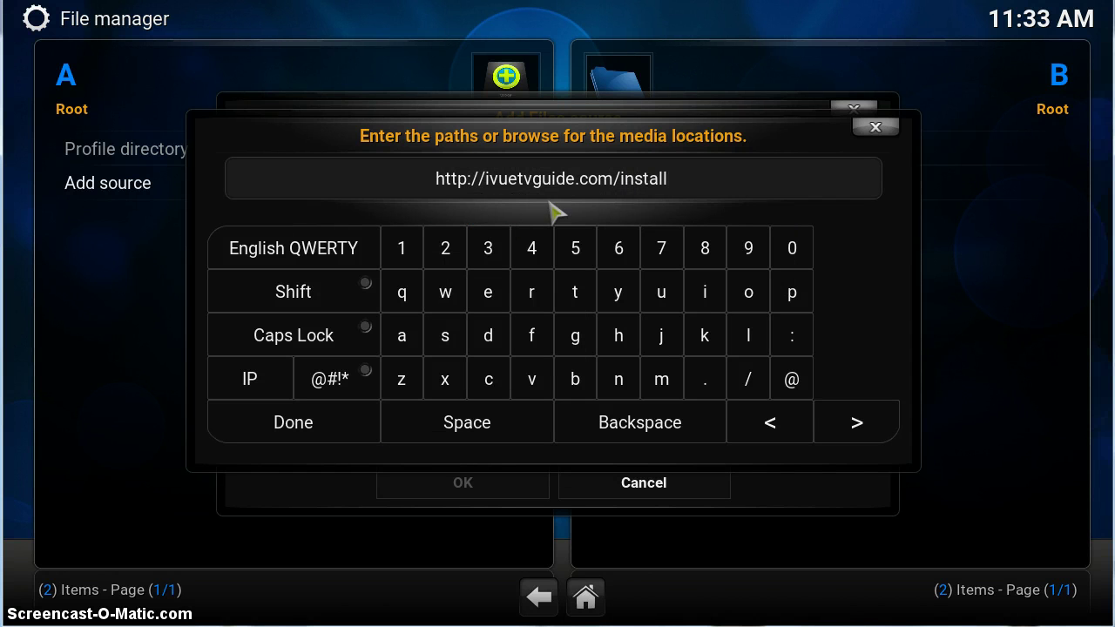
pyautogui.click(315, 428)
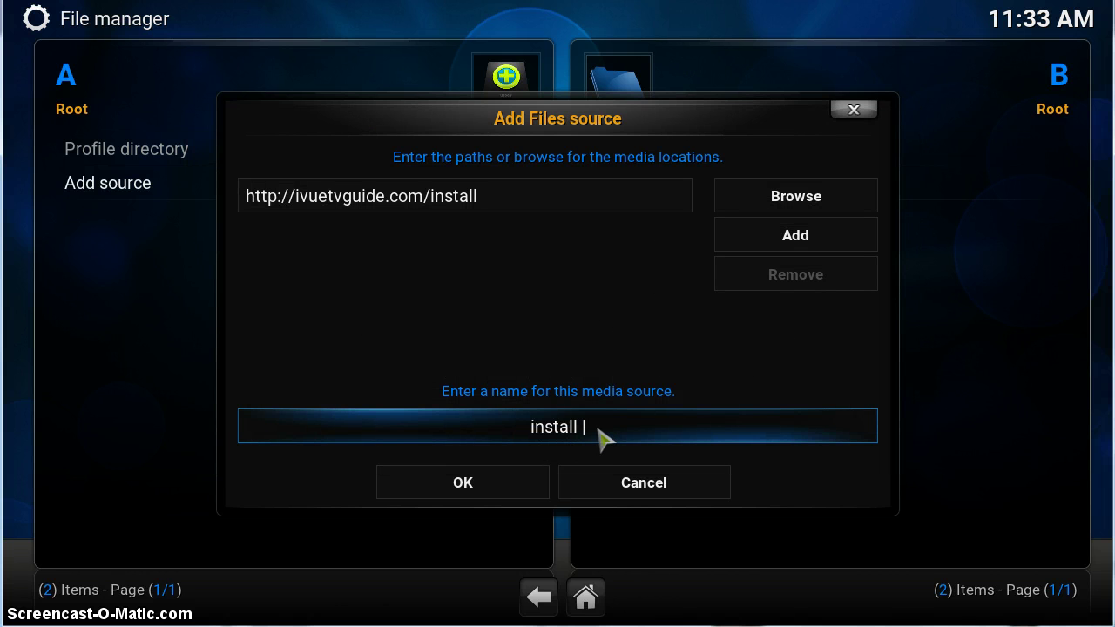
pyautogui.write('ivue repo')
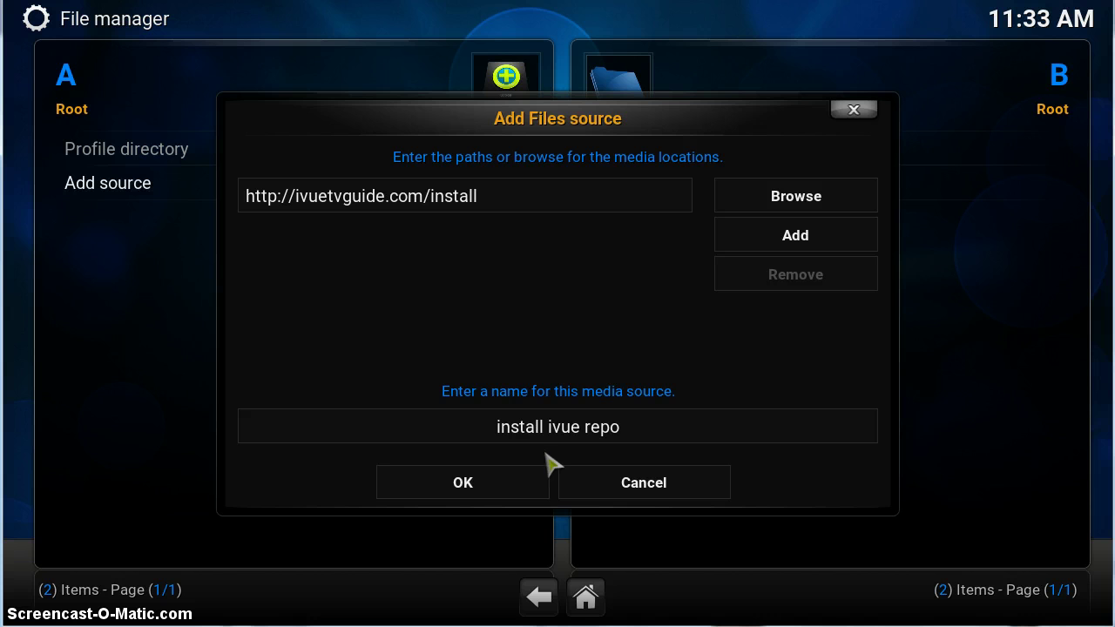
pyautogui.click(490, 493)
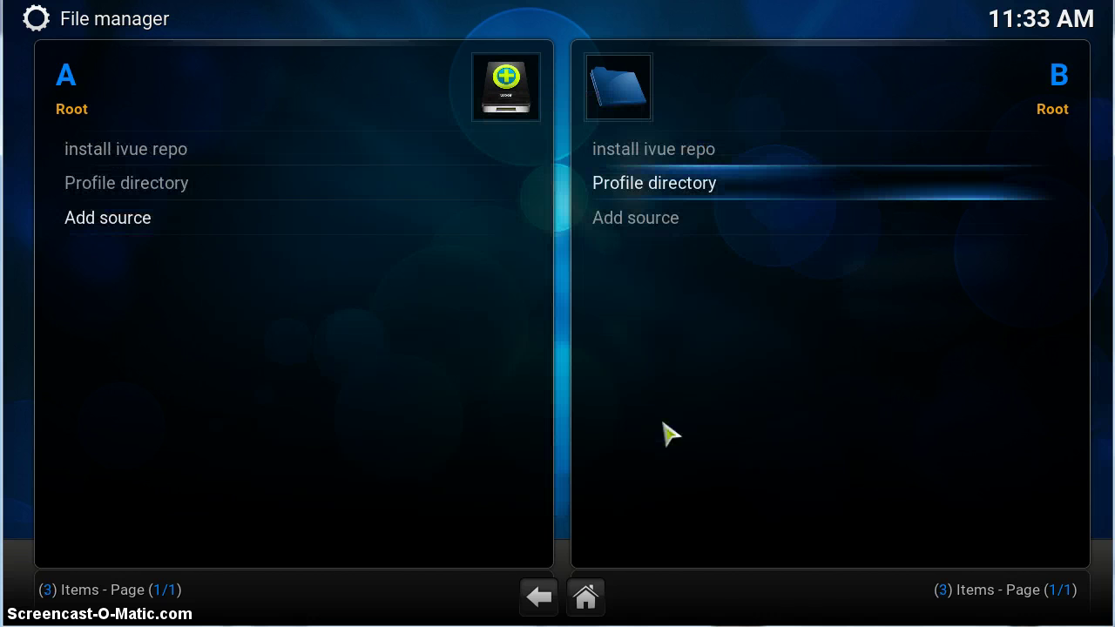
pyautogui.rightClick(718, 399)
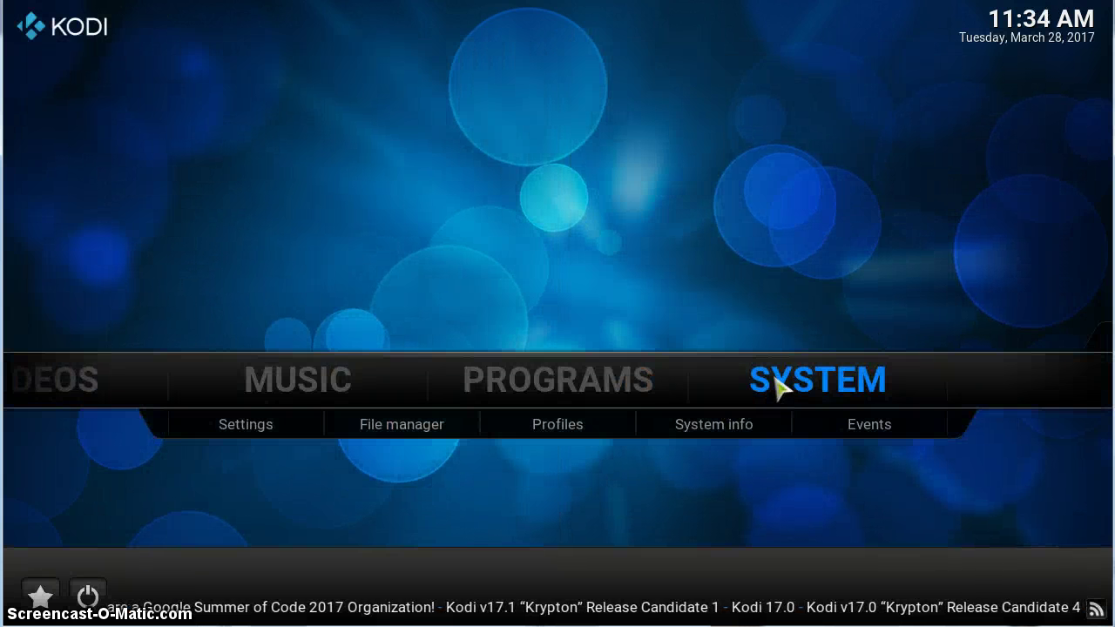
# - Install the iVue repository from a zip file in the "install ivue repo" source
pyautogui.click(776, 386)
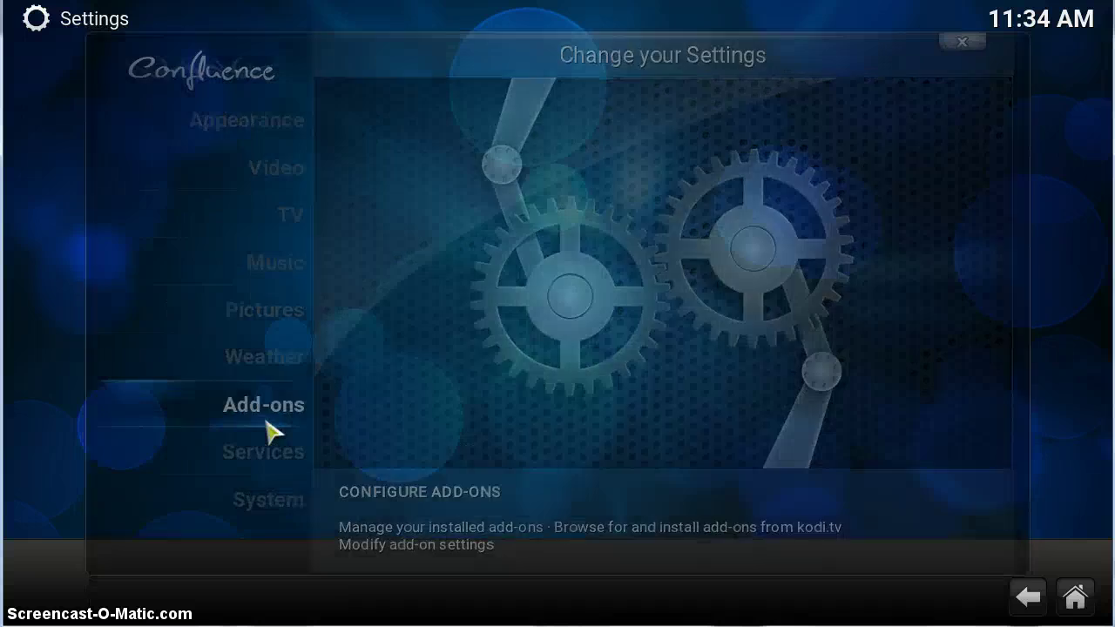
pyautogui.click(266, 406)
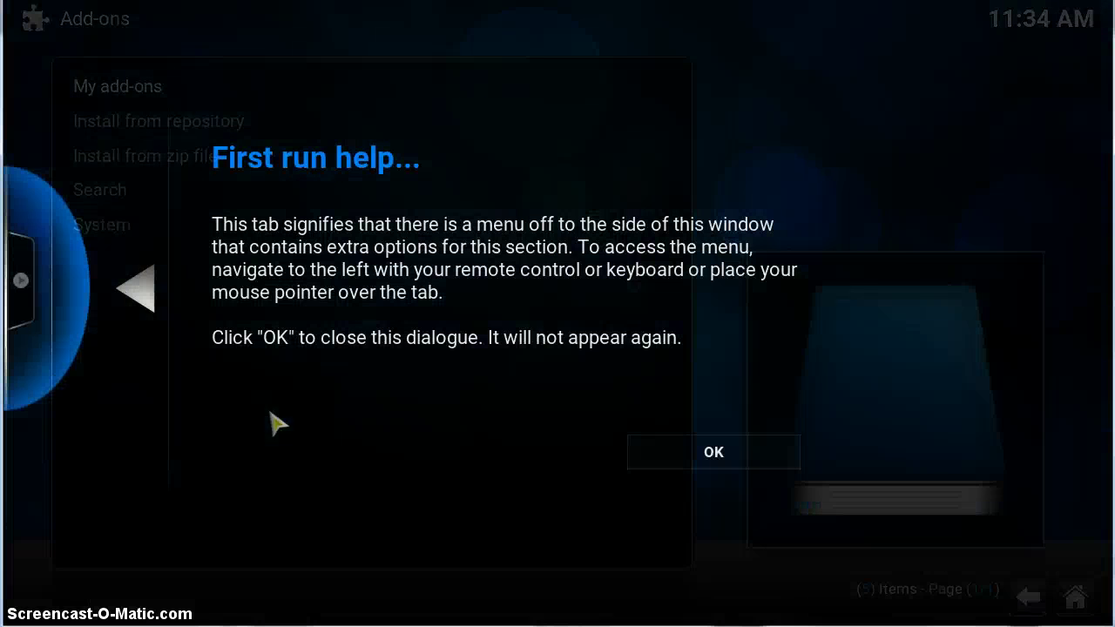
pyautogui.click(704, 460)
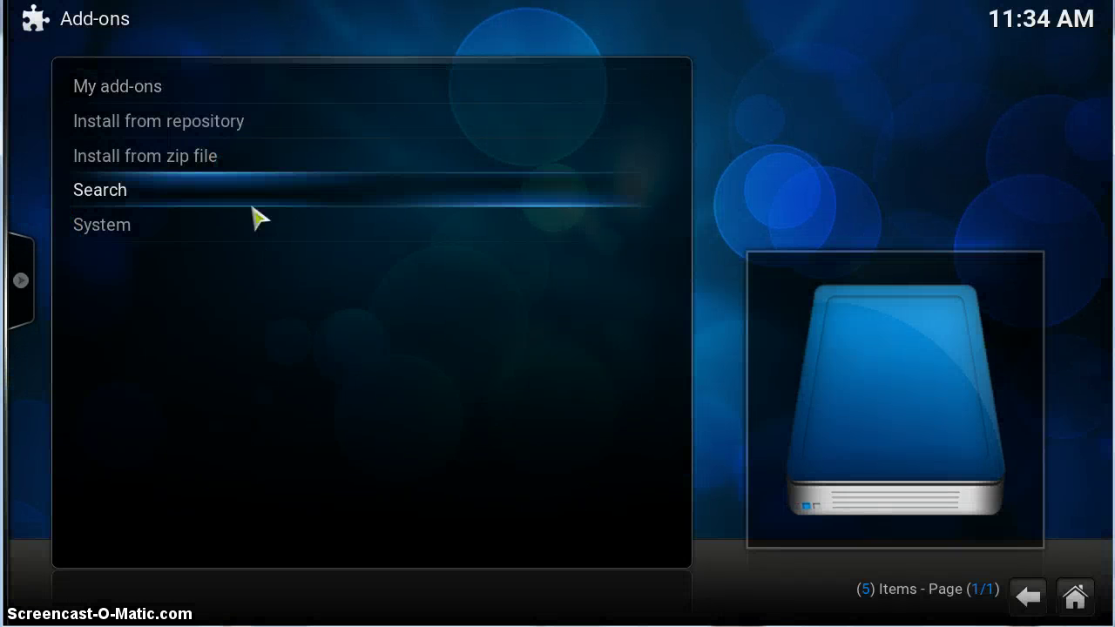
pyautogui.click(231, 171)
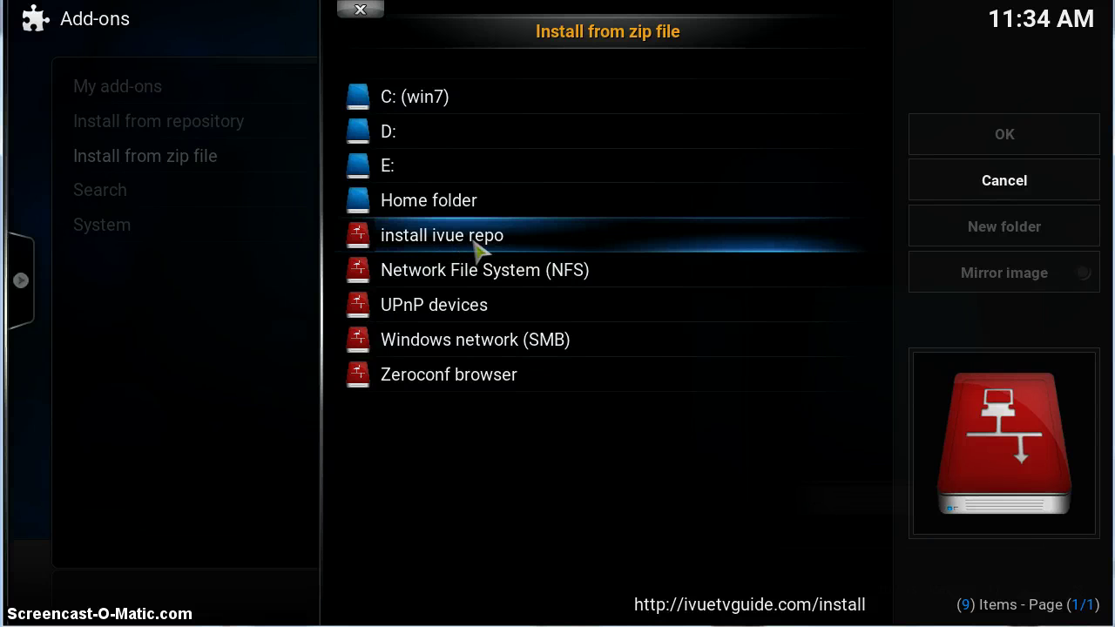
pyautogui.click(478, 249)
pyautogui.click(487, 143)
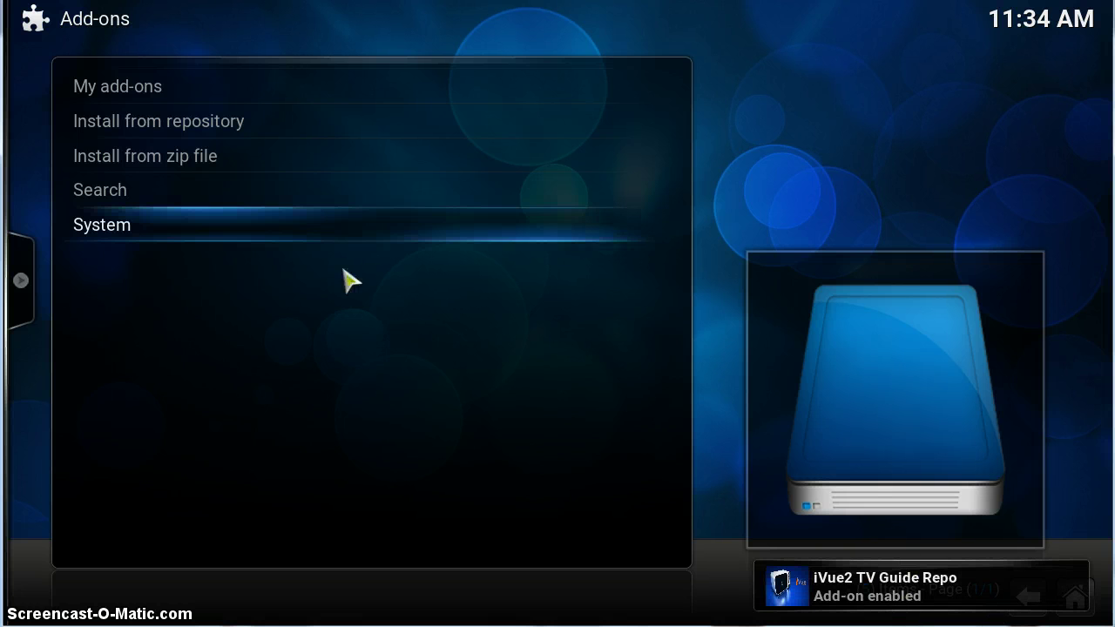
# - Install the iVue Wizard program add-on from the iVue2 TV Guide Repo
pyautogui.click(251, 139)
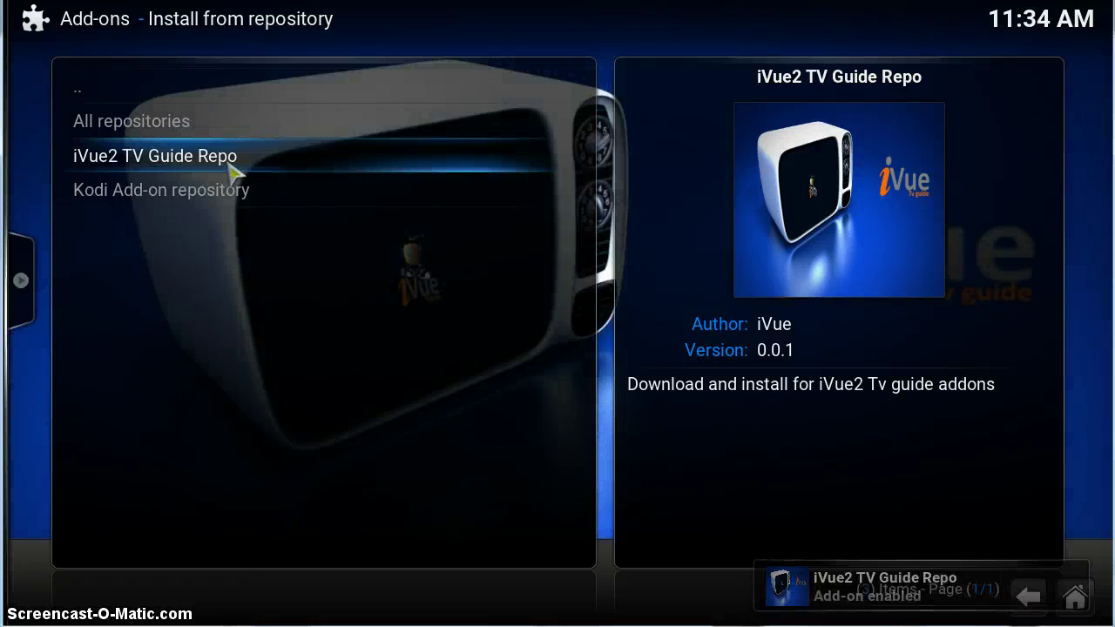
pyautogui.click(231, 168)
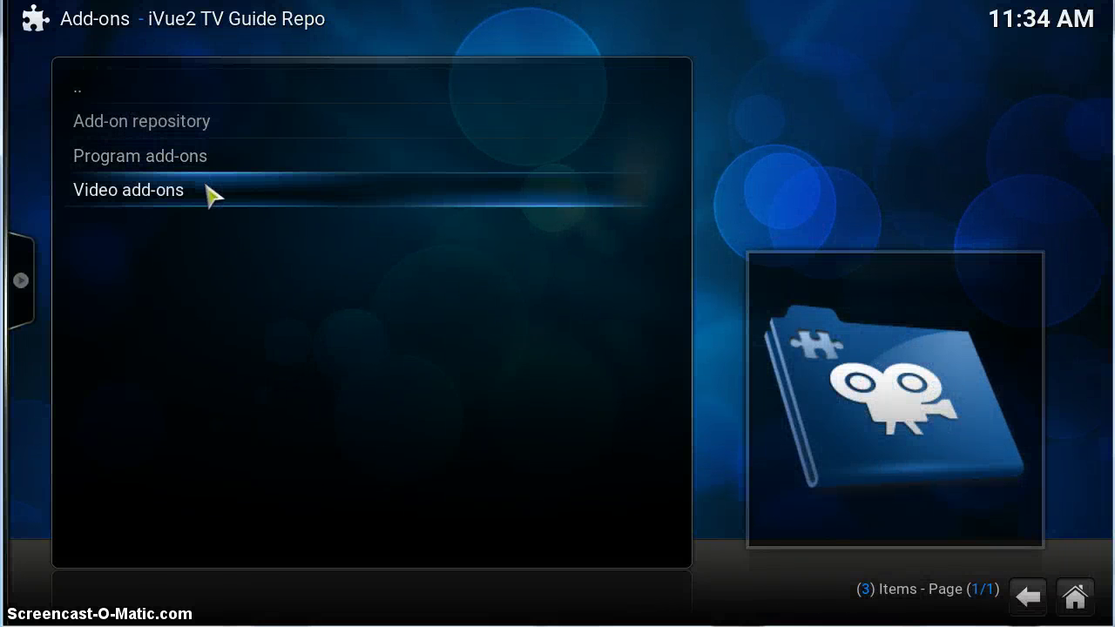
pyautogui.click(205, 161)
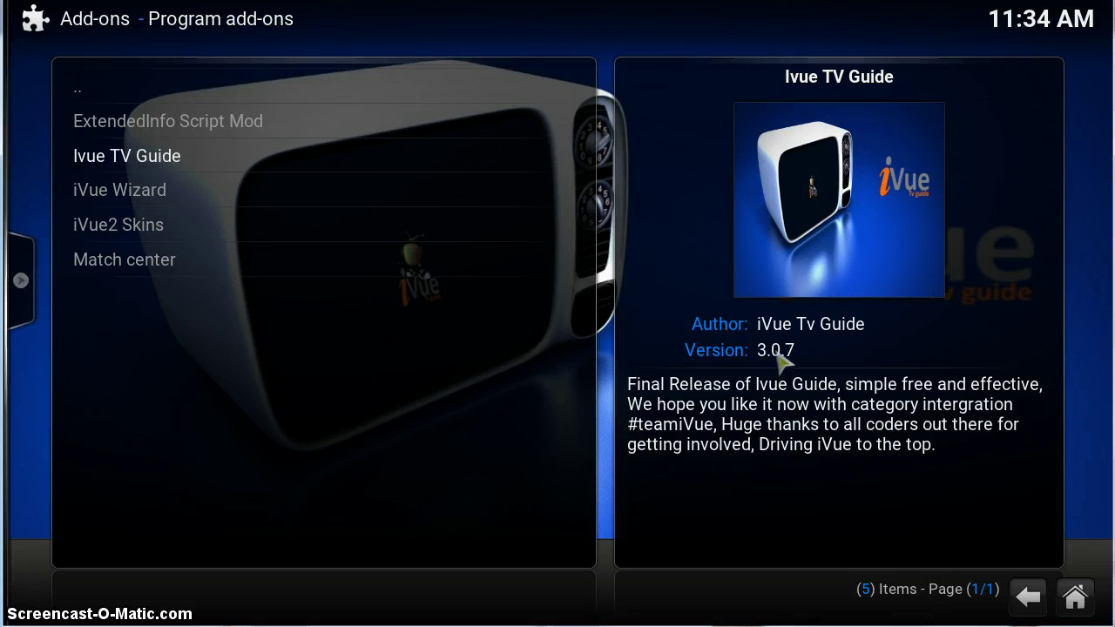
pyautogui.click(294, 203)
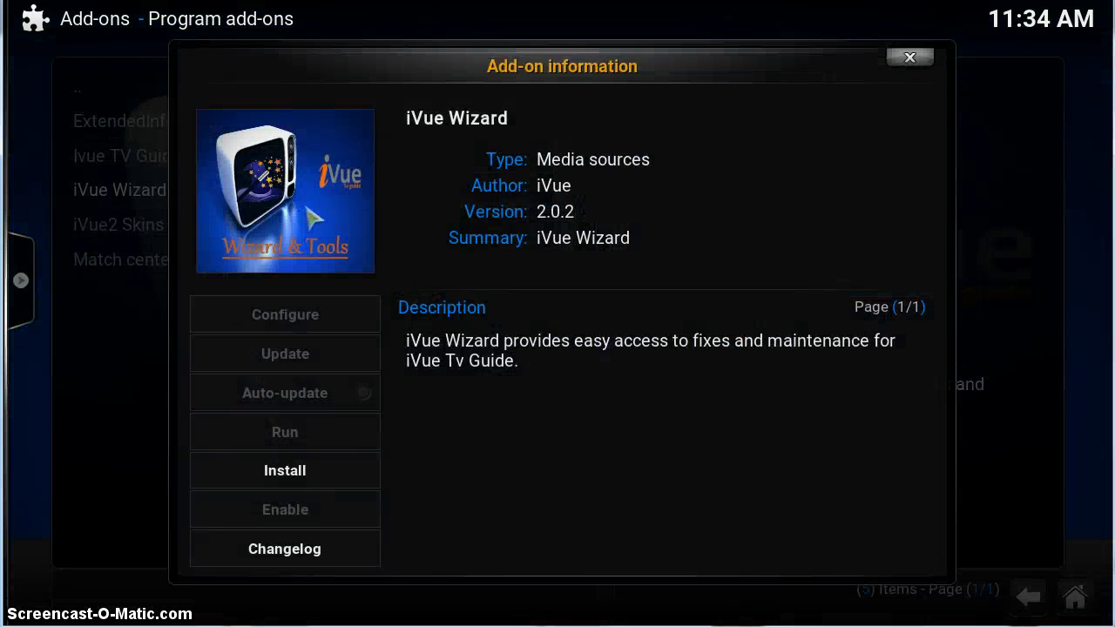
pyautogui.click(304, 481)
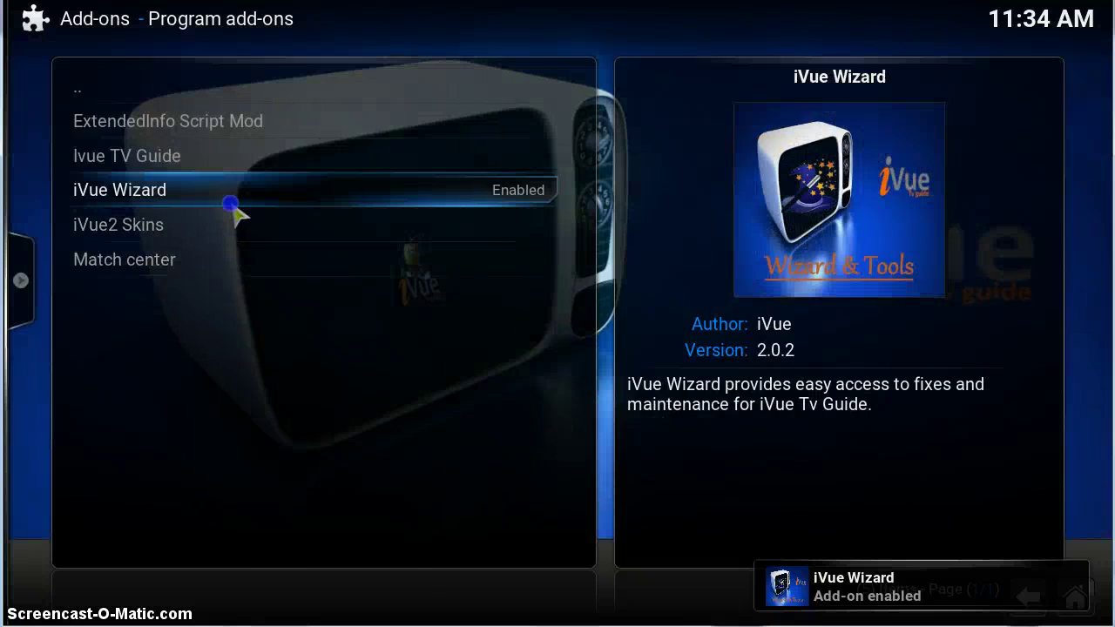
# - Install the iVue TV Guide and its associated add-ons through iVue TOOLS in the iVue Wizard, and exit Kodi to activate them
pyautogui.click(240, 197)
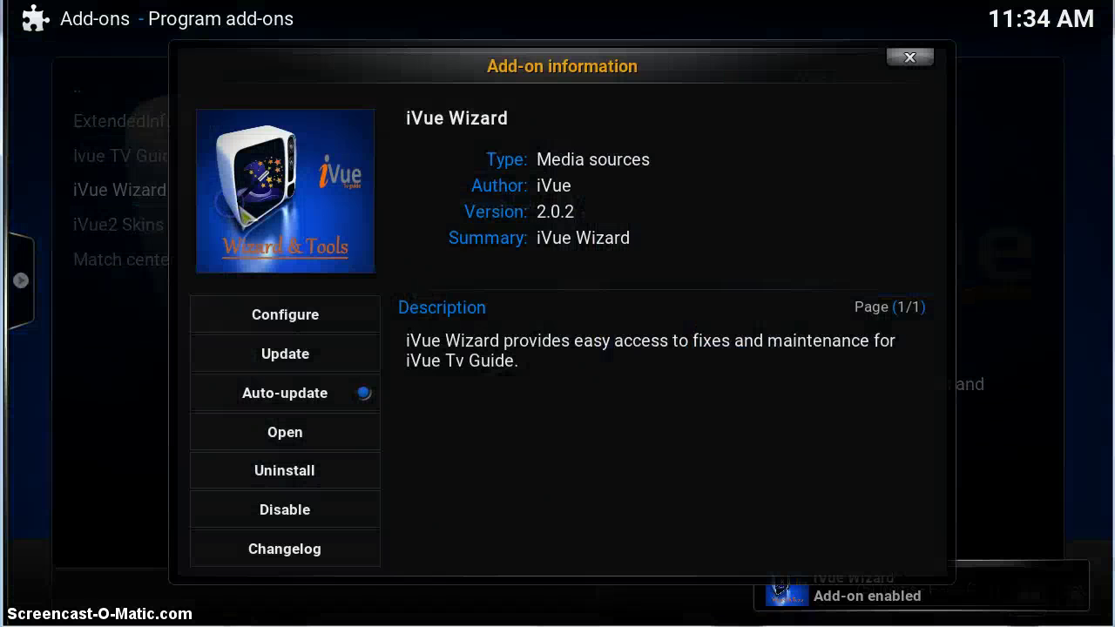
pyautogui.click(287, 435)
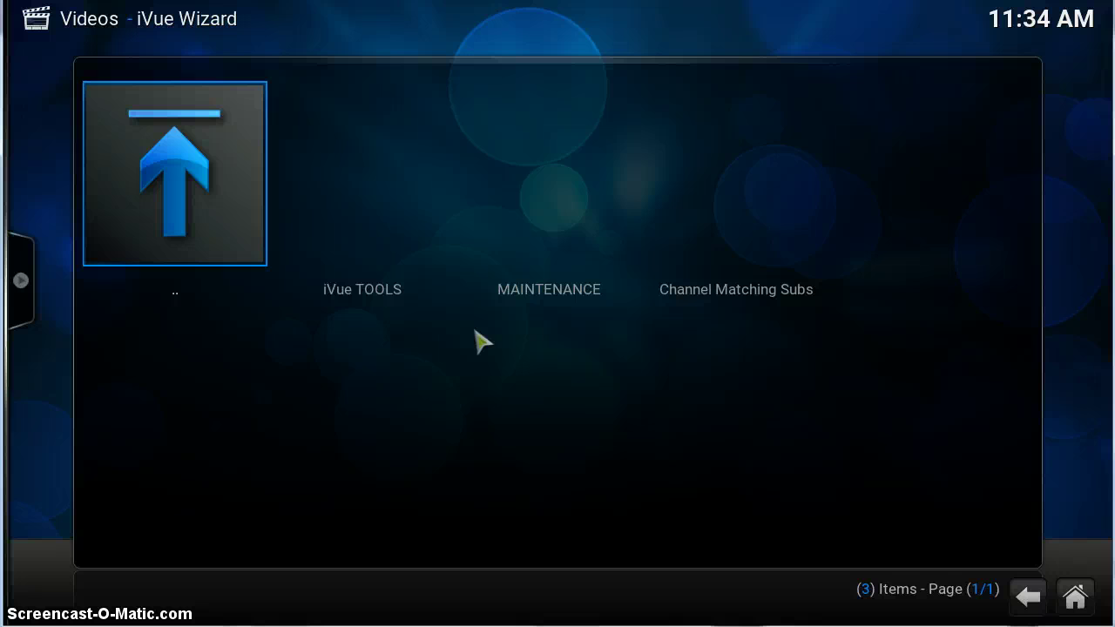
pyautogui.click(383, 222)
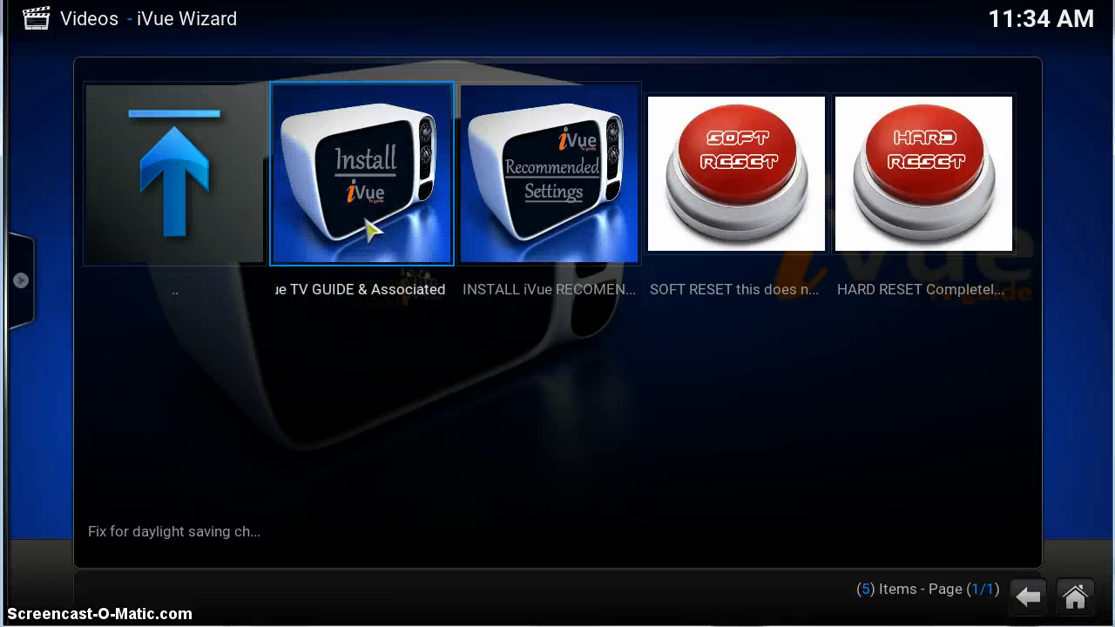
pyautogui.click(372, 225)
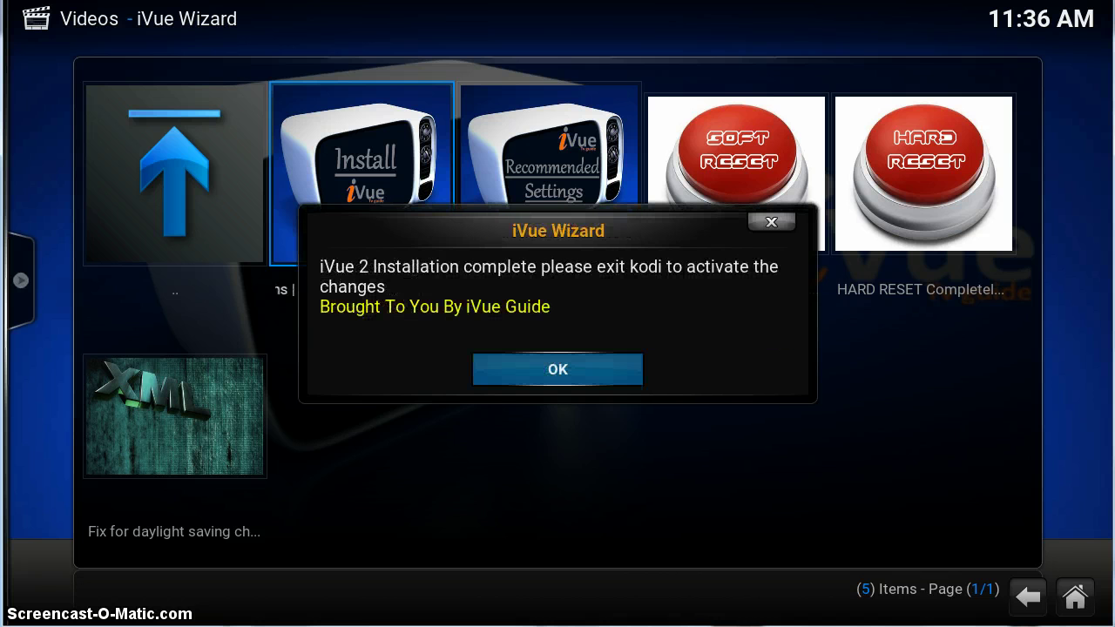
pyautogui.click(561, 369)
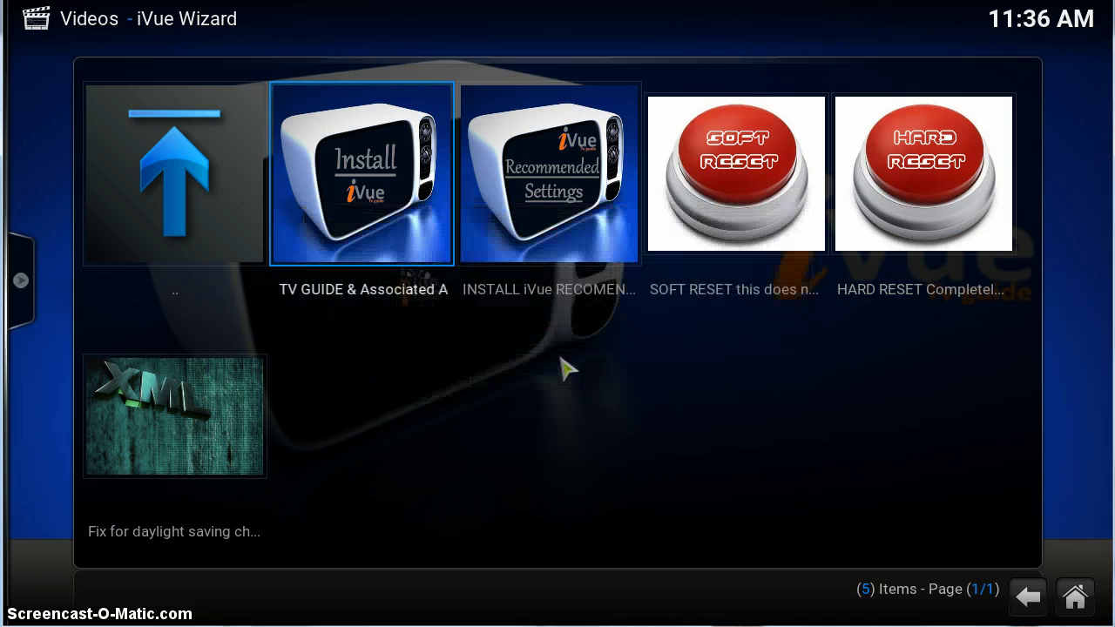
pyautogui.click(1074, 596)
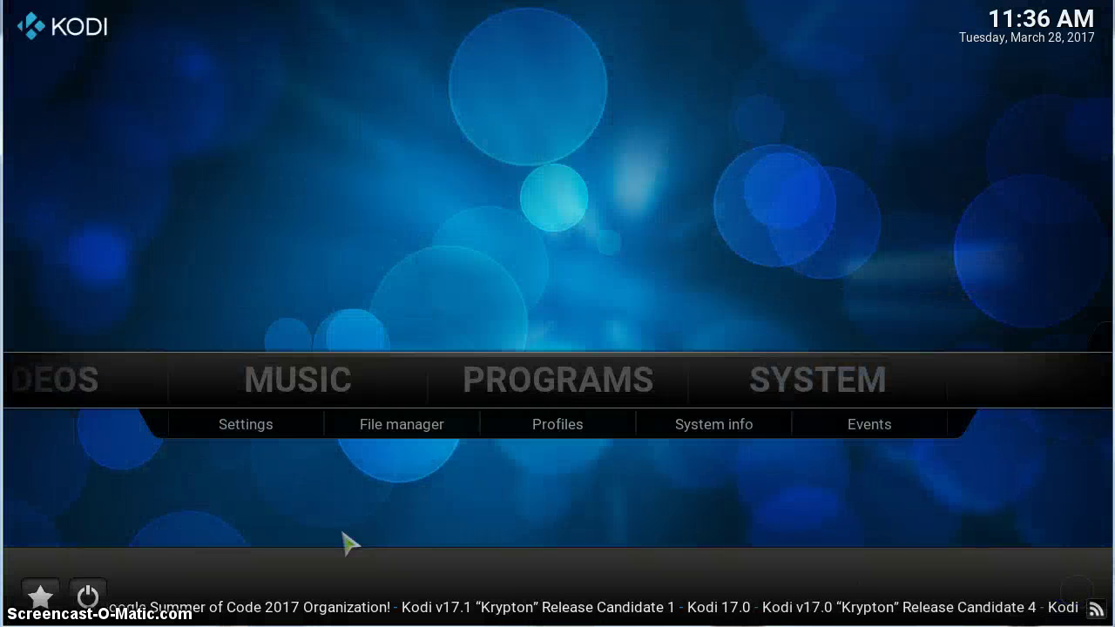
pyautogui.click(87, 597)
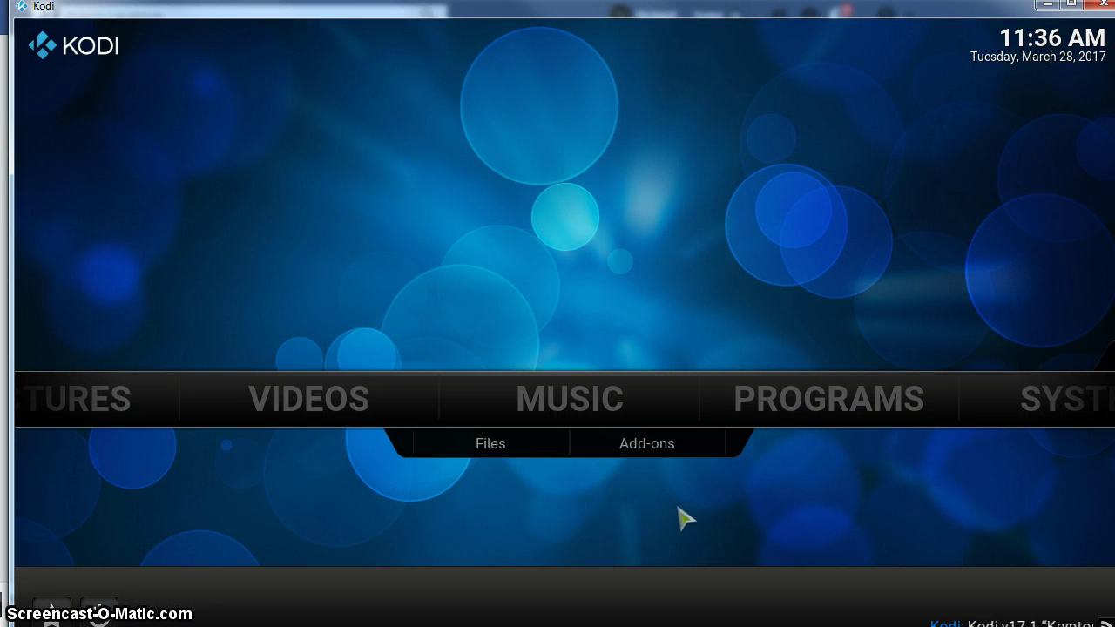
# - Look through the list of installed video add-ons and return to the home screen
pyautogui.click(324, 403)
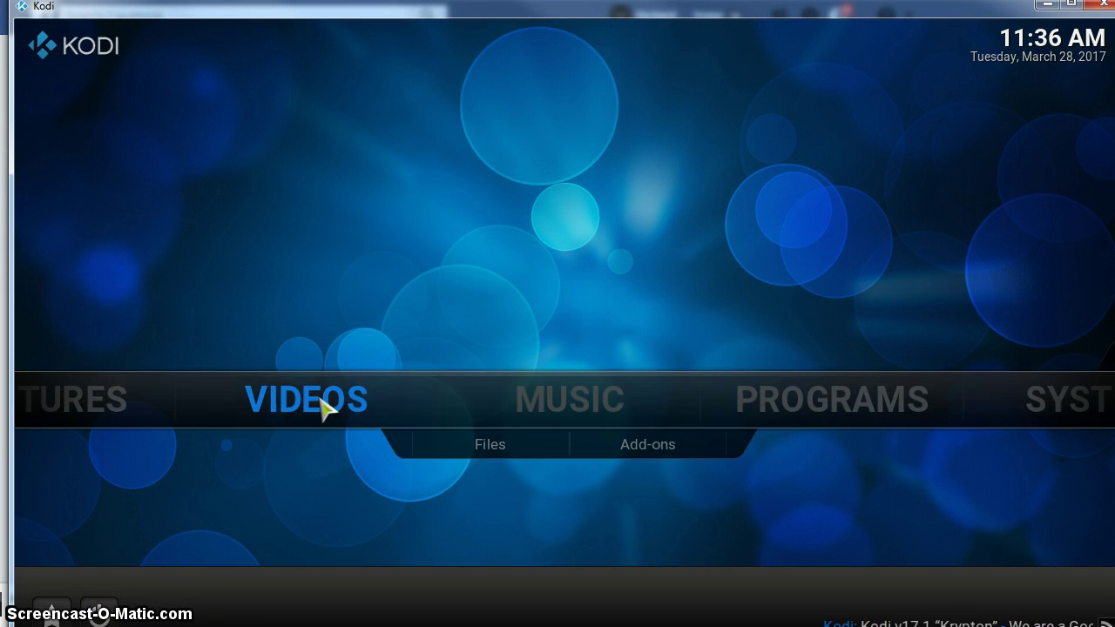
pyautogui.click(231, 178)
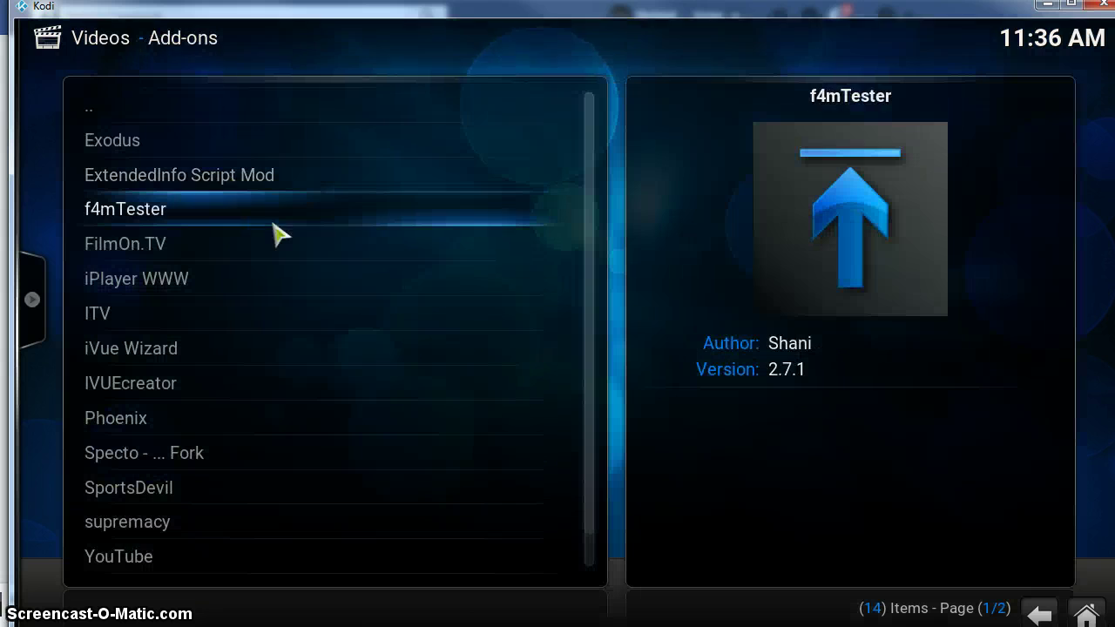
pyautogui.scroll(-1, 241, 209)
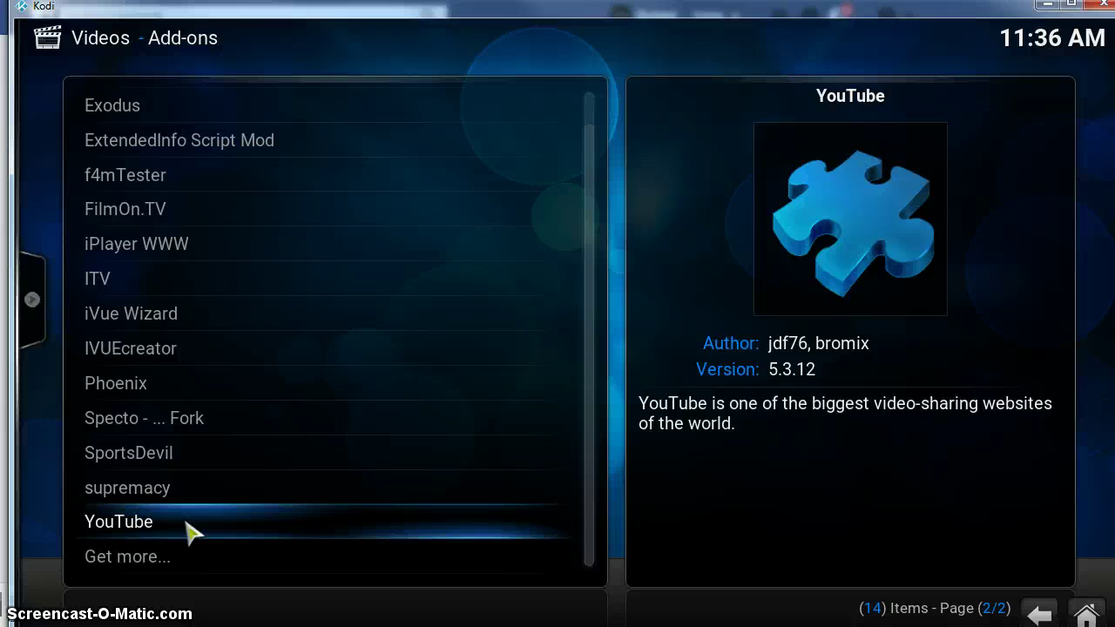
pyautogui.scroll(2, 218, 438)
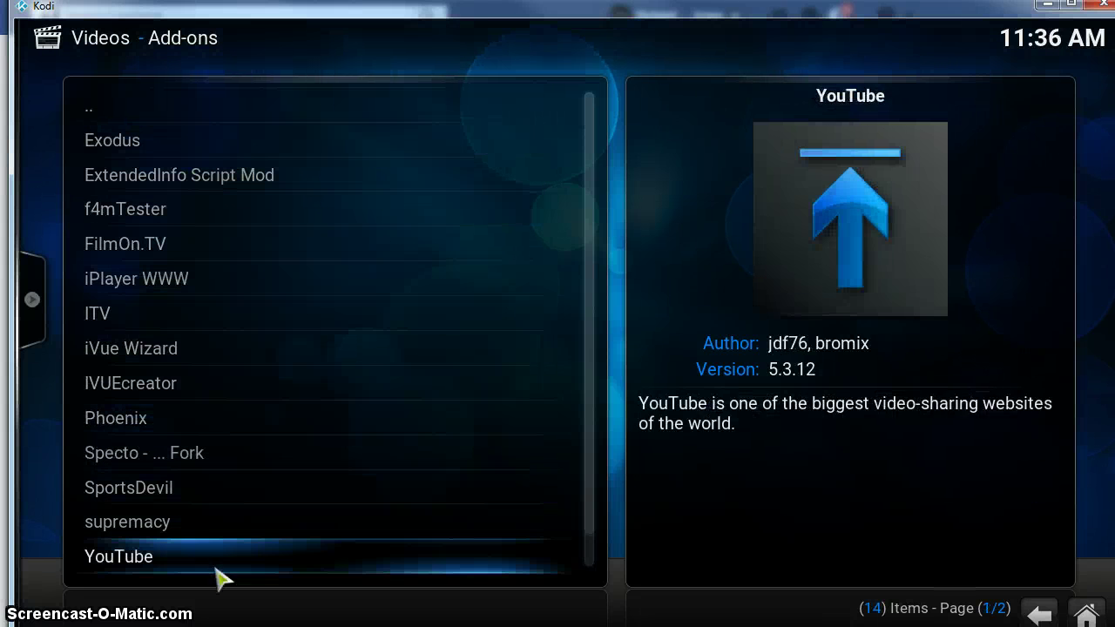
pyautogui.press('Escape')
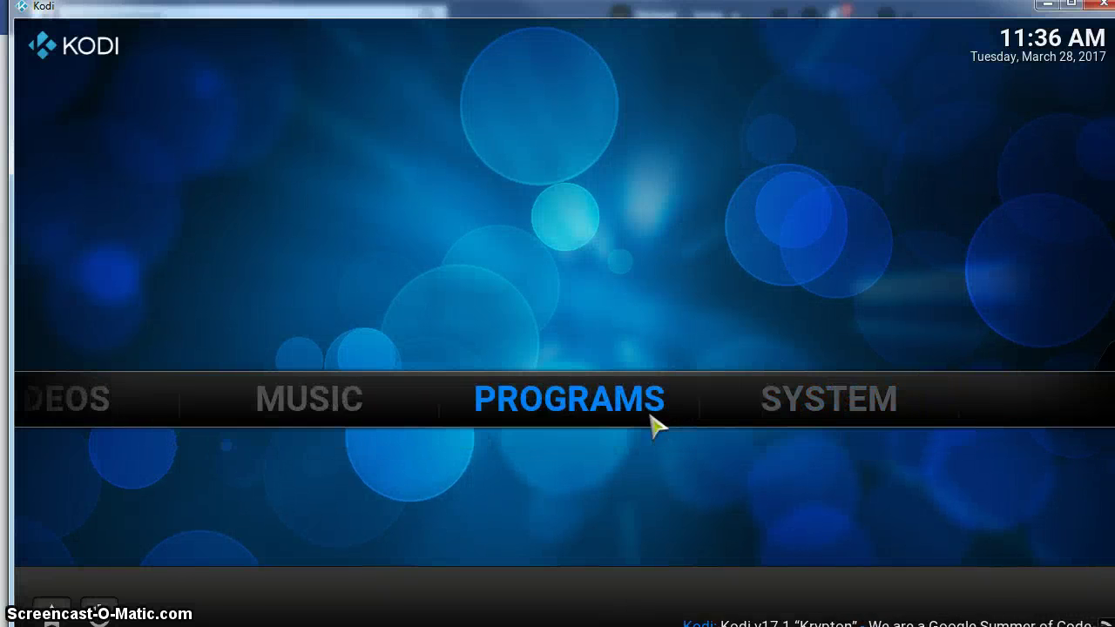
# - Launch the Ivue TV Guide from the program add-ons
pyautogui.click(584, 418)
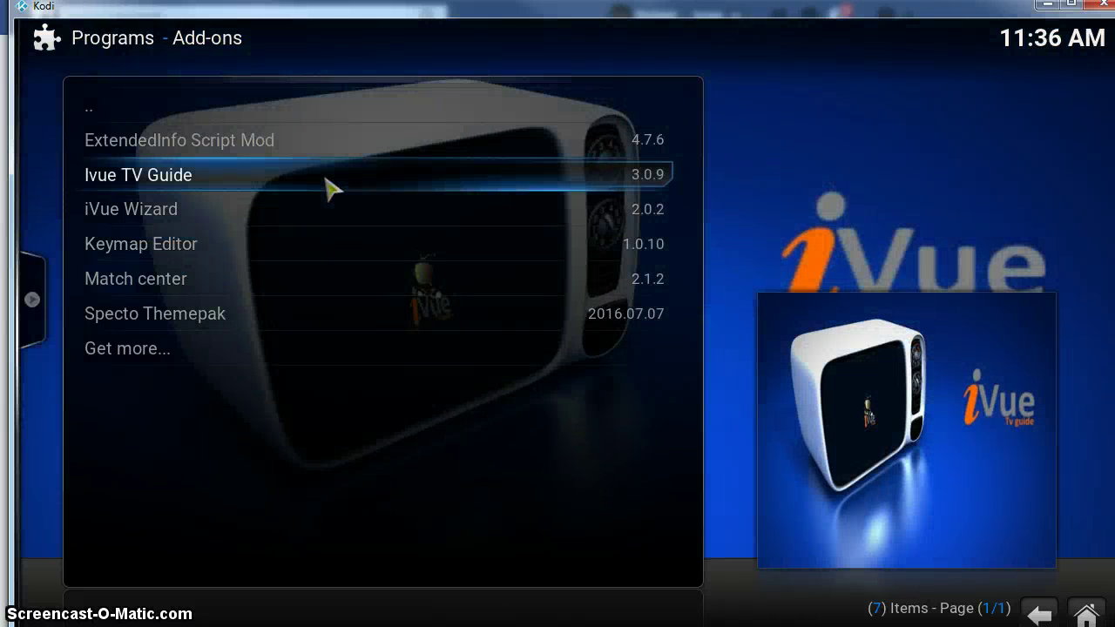
pyautogui.click(377, 209)
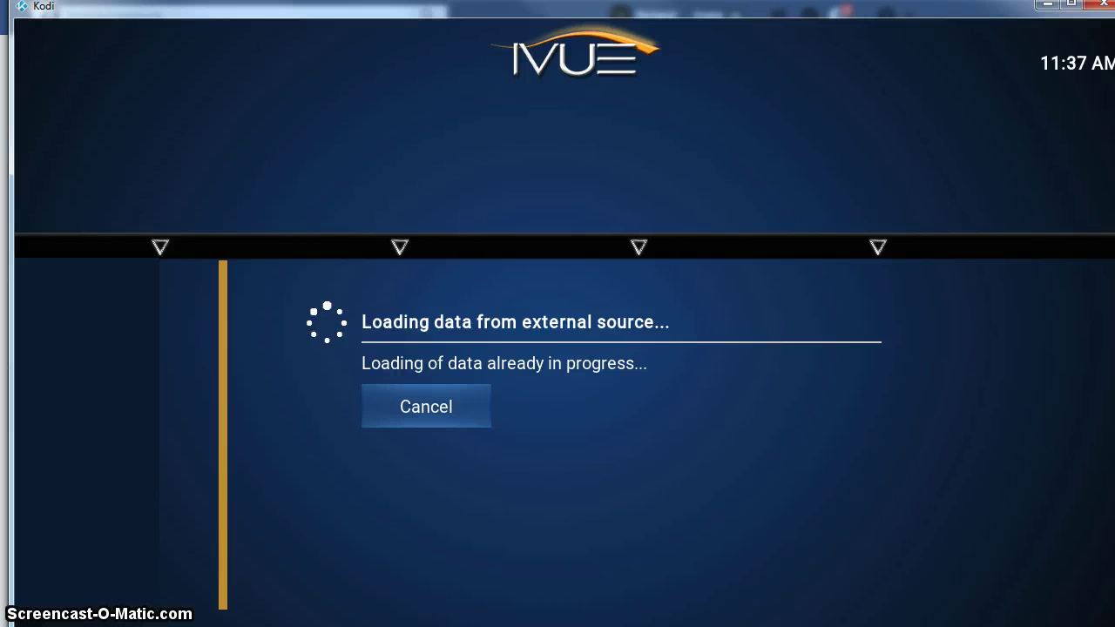
# - Leave the loaded guide and relaunch the Ivue TV Guide from the program add-ons
pyautogui.moveTo(287, 601)
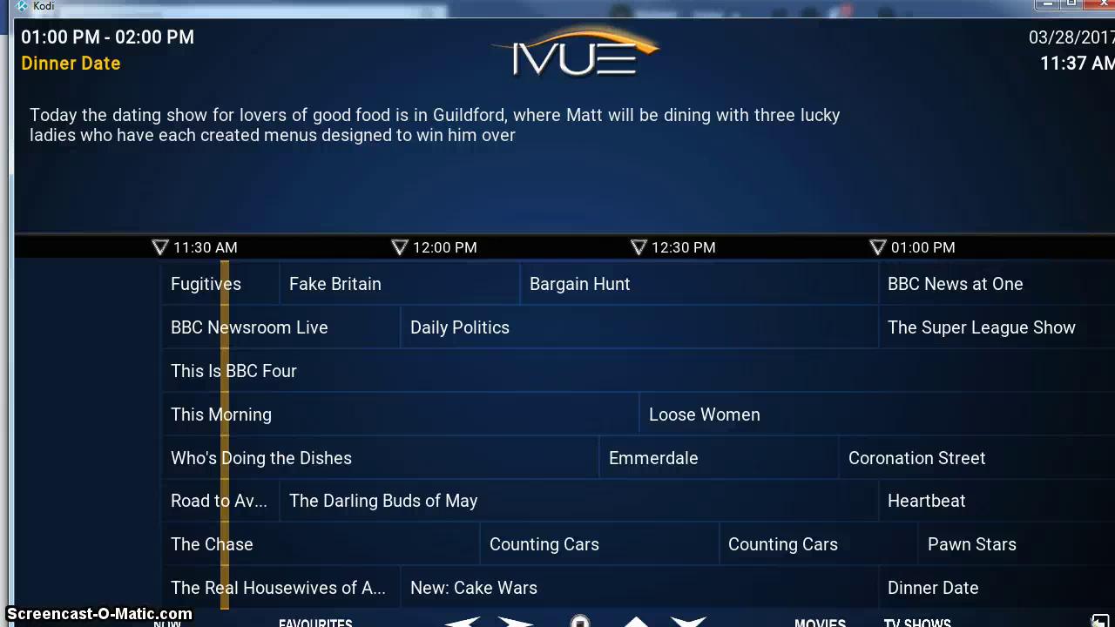
pyautogui.press('Escape')
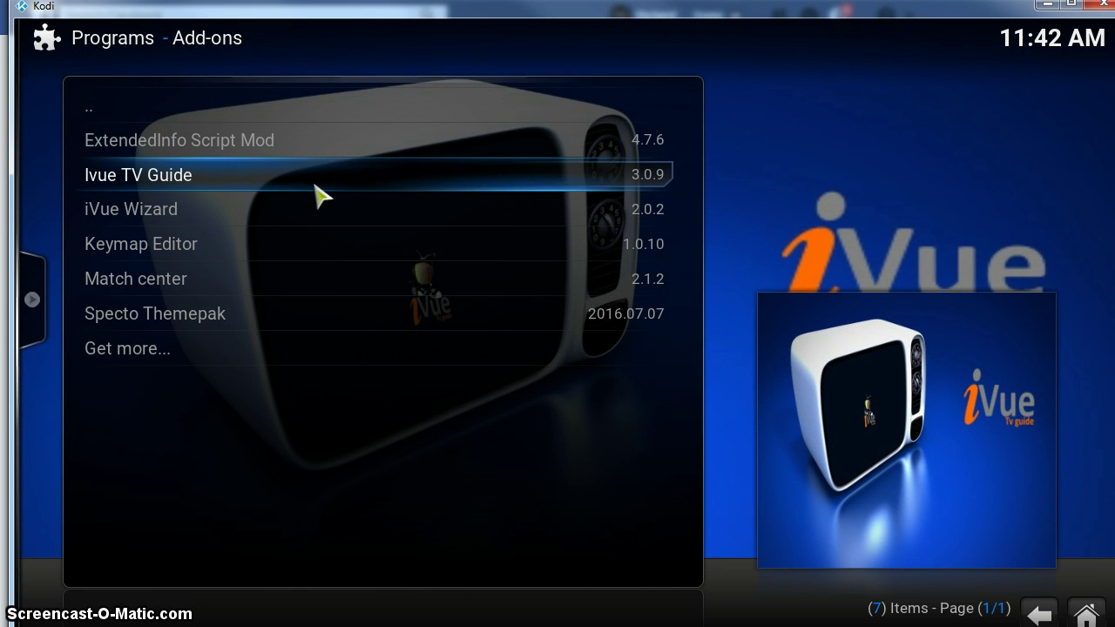
pyautogui.click(319, 195)
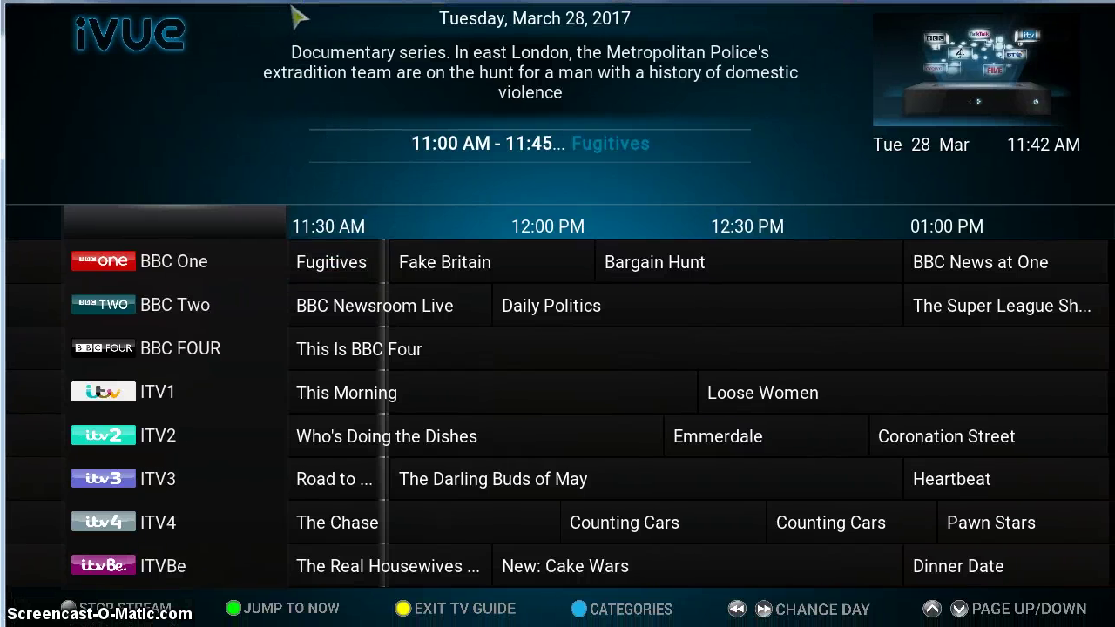
# - Try the Exodus shortcut from the guide's On Demand players, leave it and dismiss the TV licence notice
pyautogui.click(335, 261)
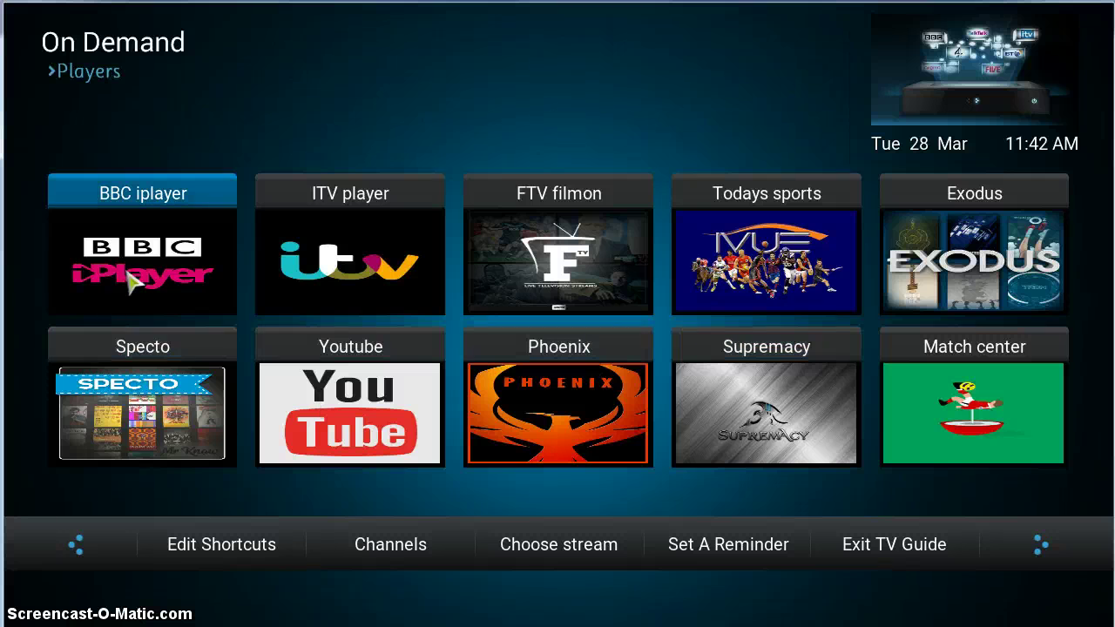
pyautogui.click(984, 253)
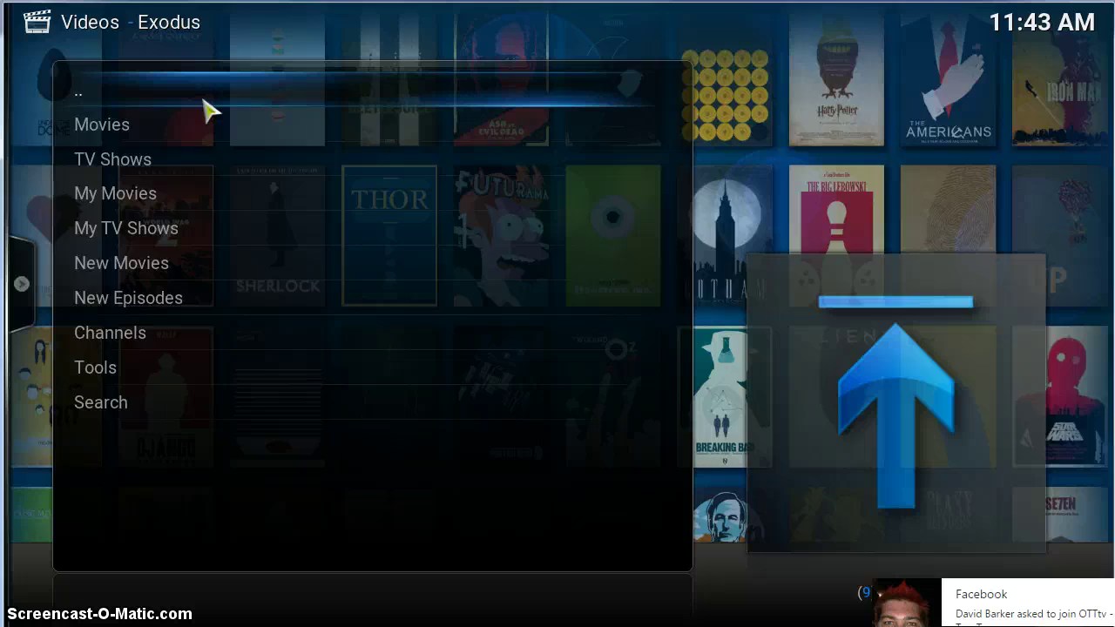
pyautogui.click(212, 107)
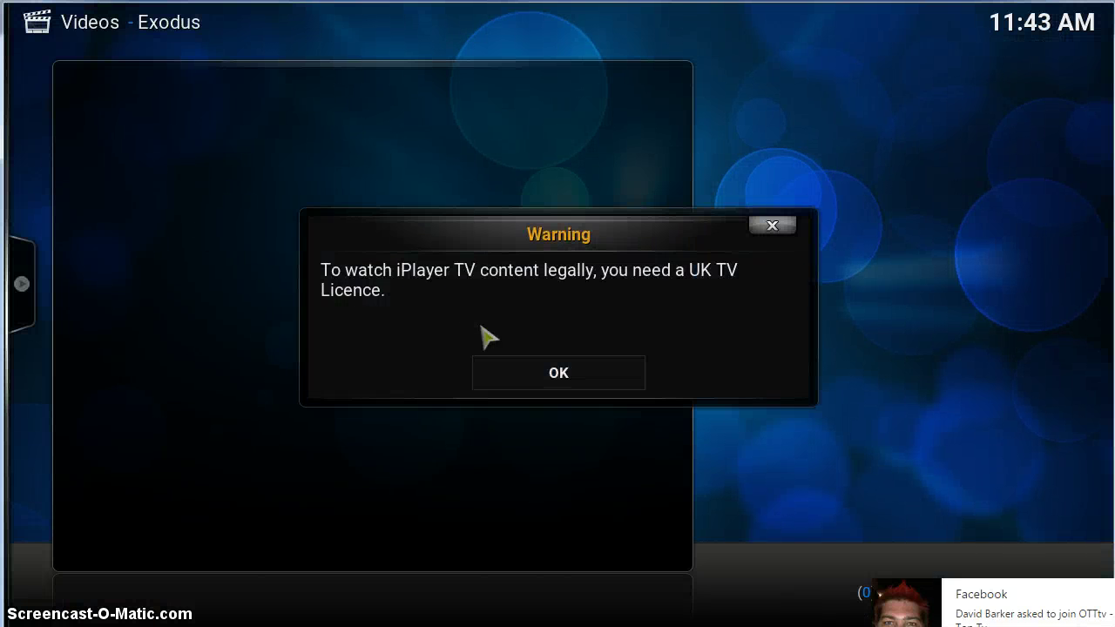
pyautogui.click(522, 359)
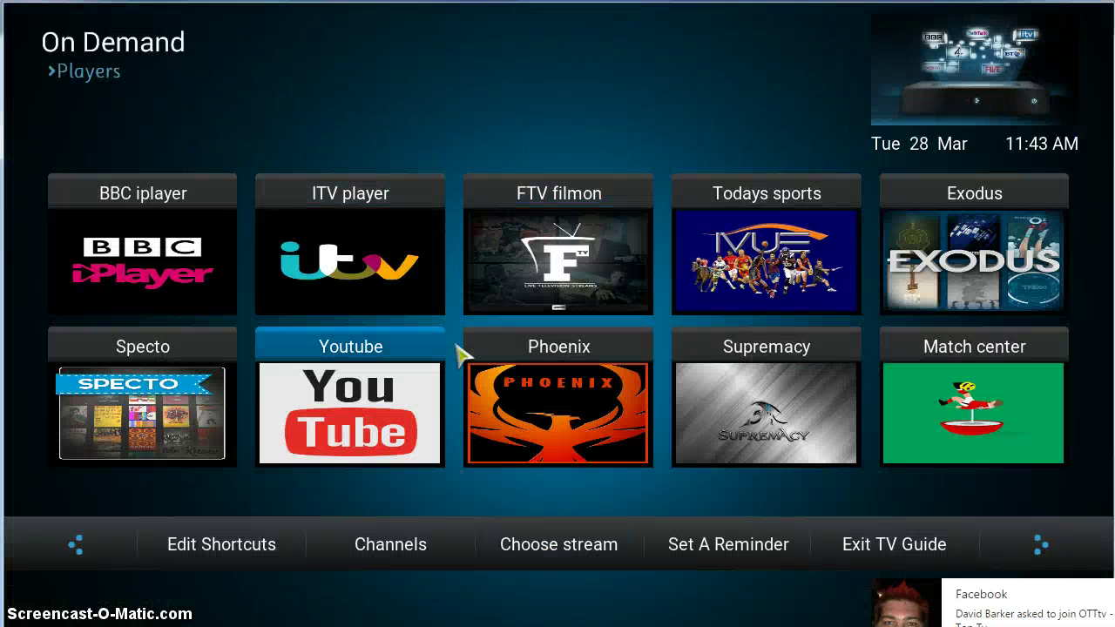
# - View the Match center shortcut, close it along with the media type chooser, and return to the On Demand players
pyautogui.click(943, 352)
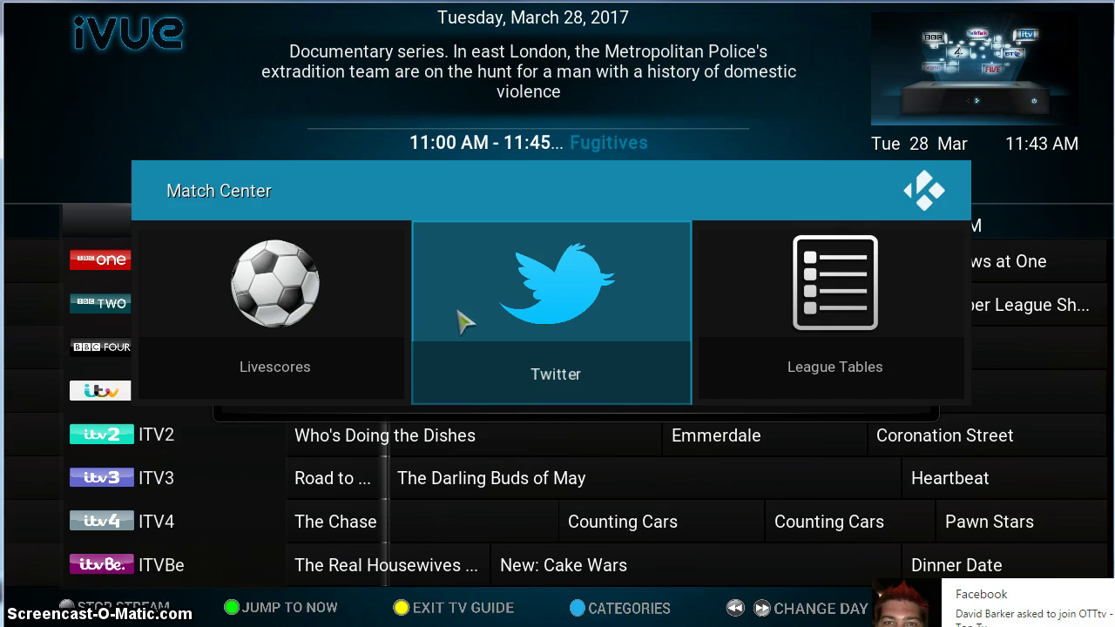
pyautogui.rightClick(356, 341)
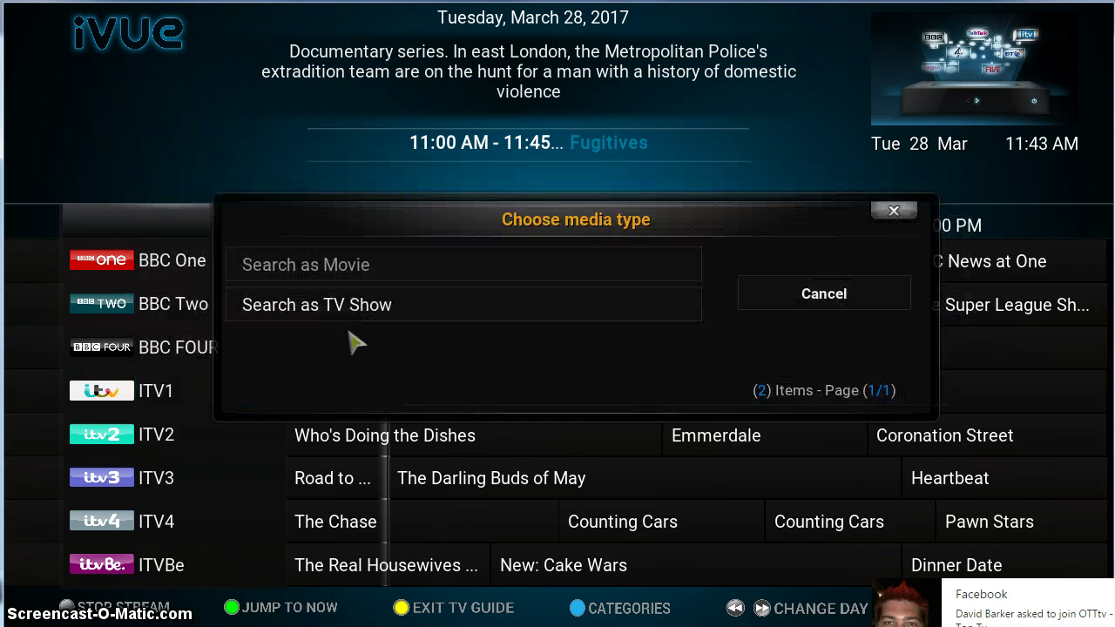
pyautogui.press('Escape')
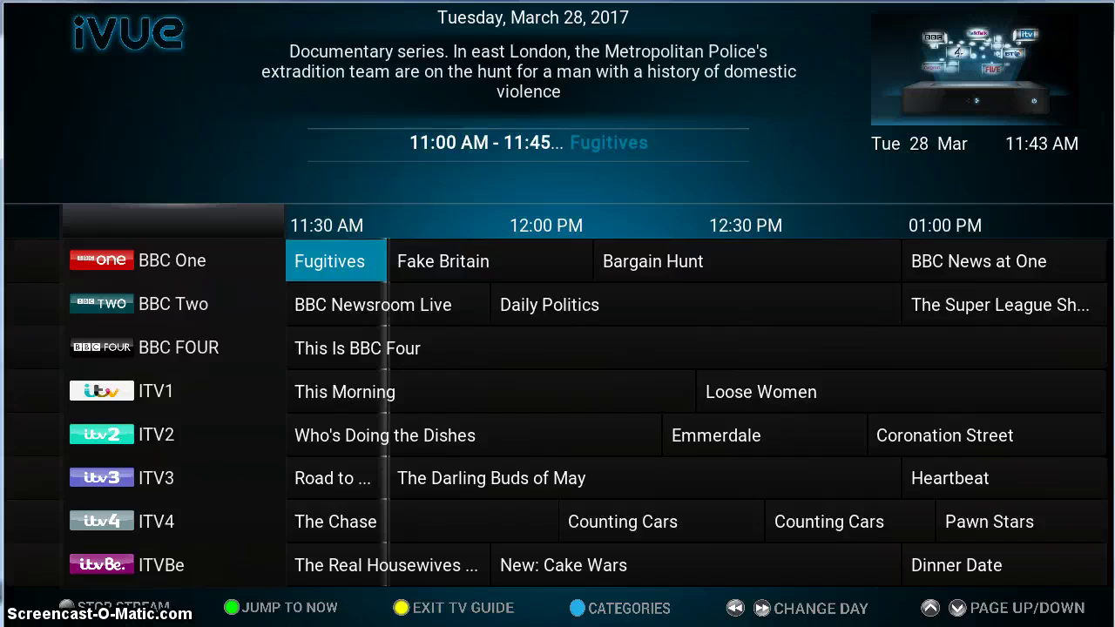
pyautogui.rightClick(473, 341)
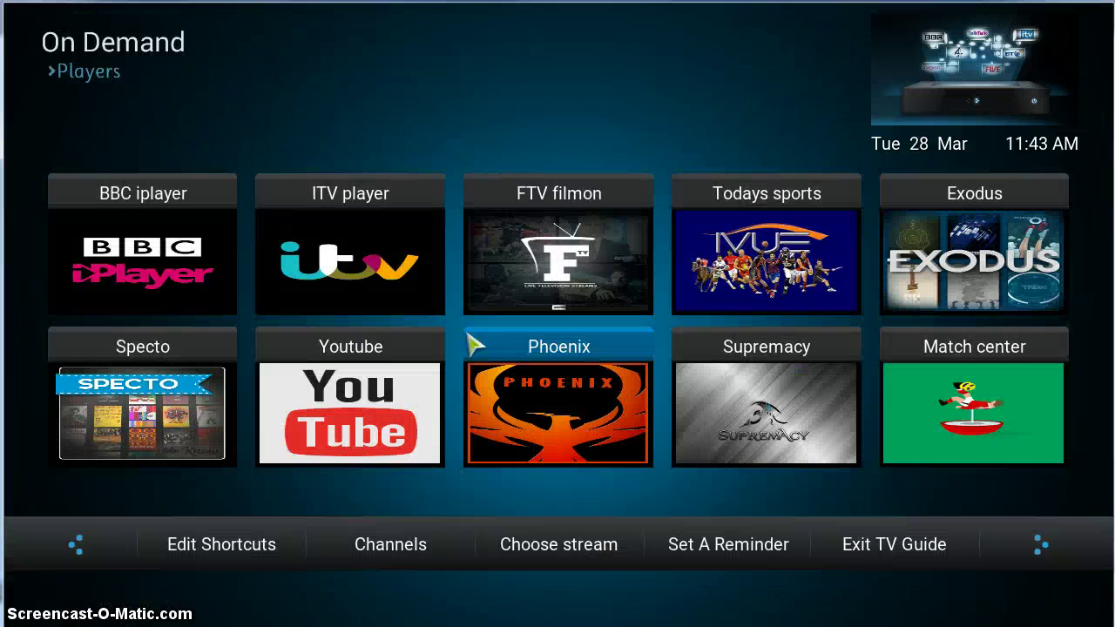
# - Reset the BBC iplayer shortcut among the On Demand players and check the resulting custom shortcut tile
pyautogui.click(246, 556)
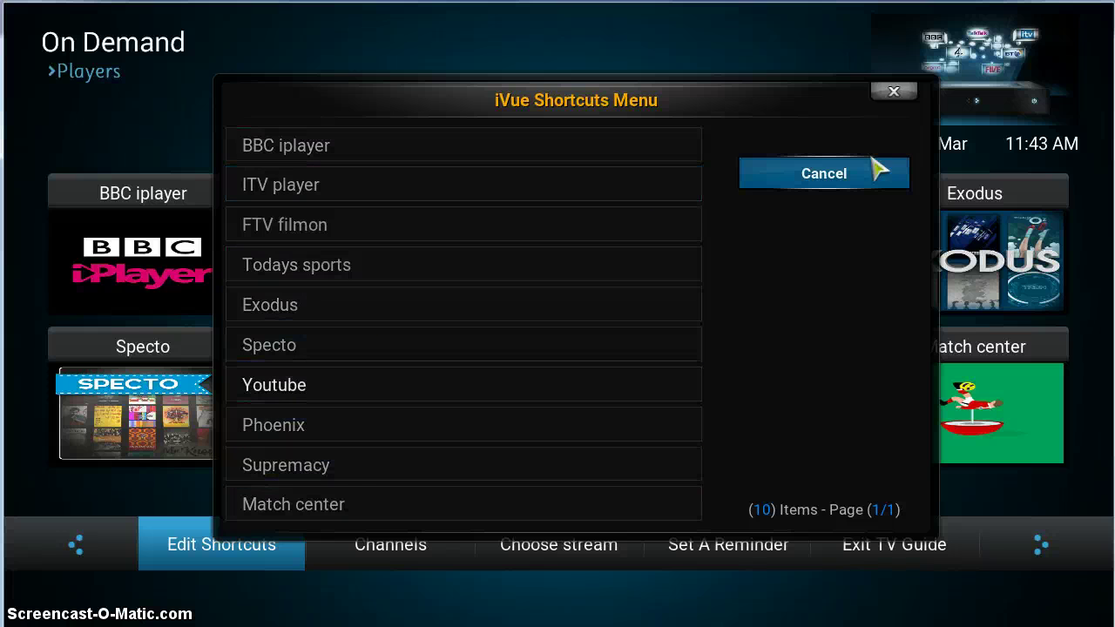
pyautogui.click(849, 174)
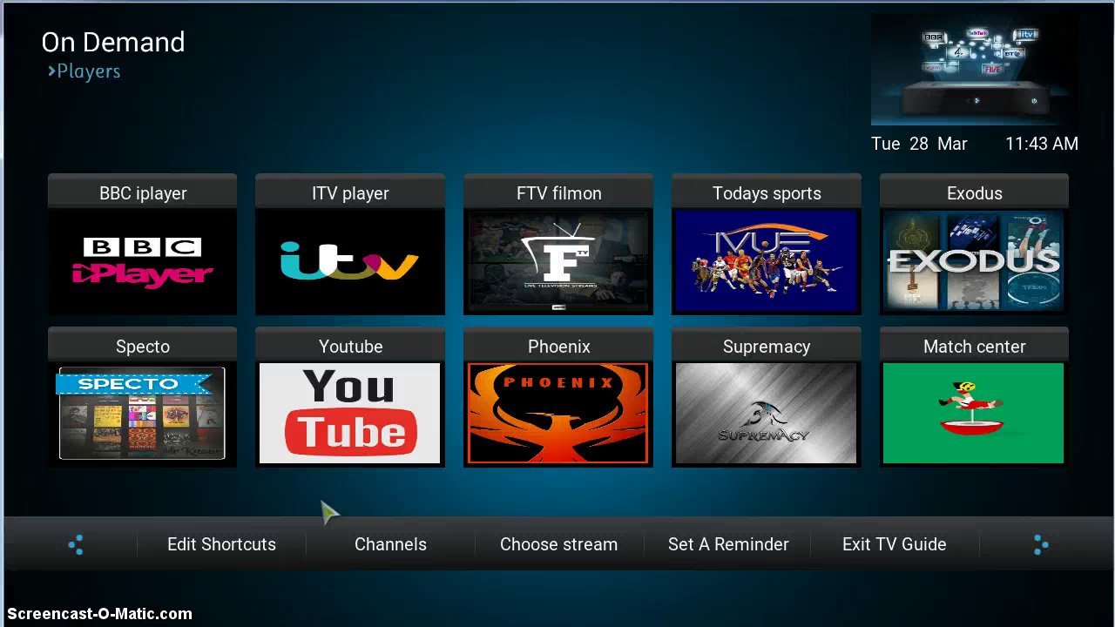
pyautogui.click(212, 547)
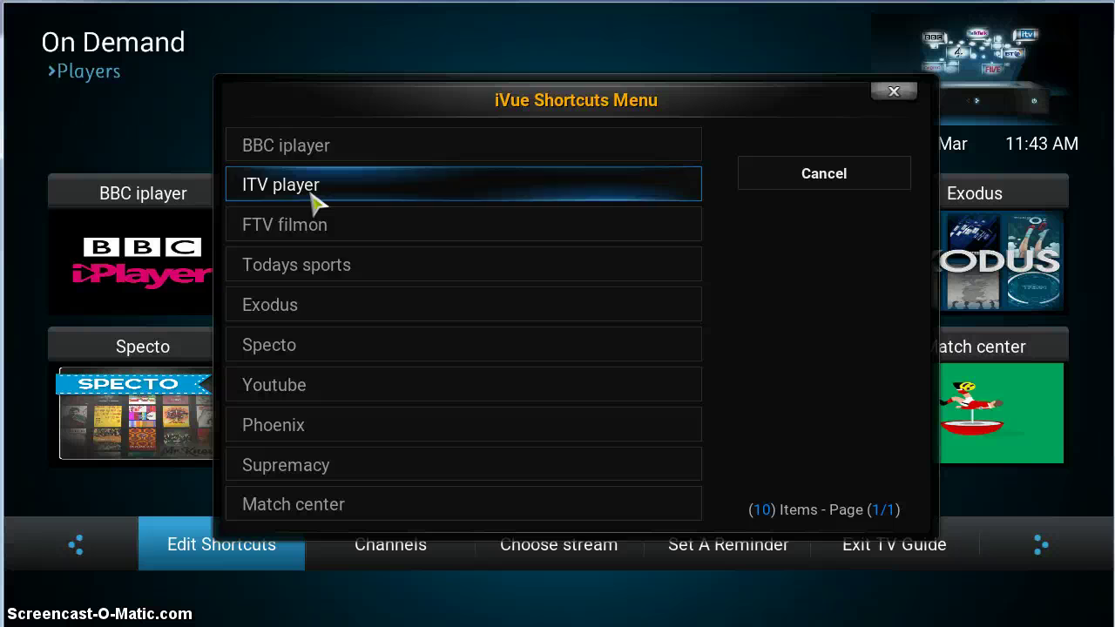
pyautogui.click(317, 156)
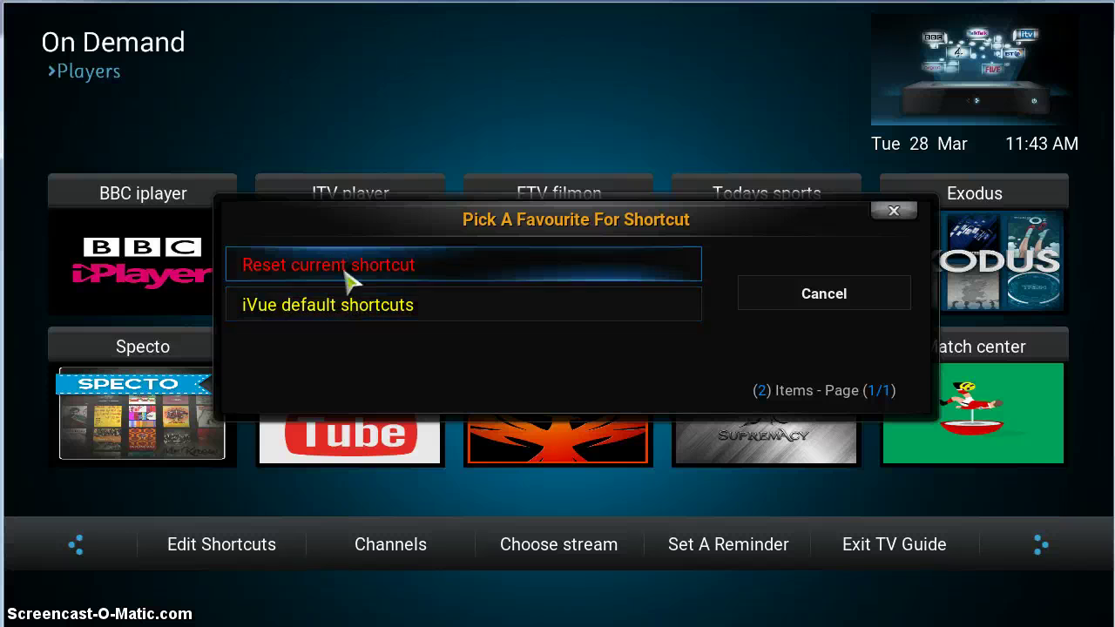
pyautogui.click(420, 275)
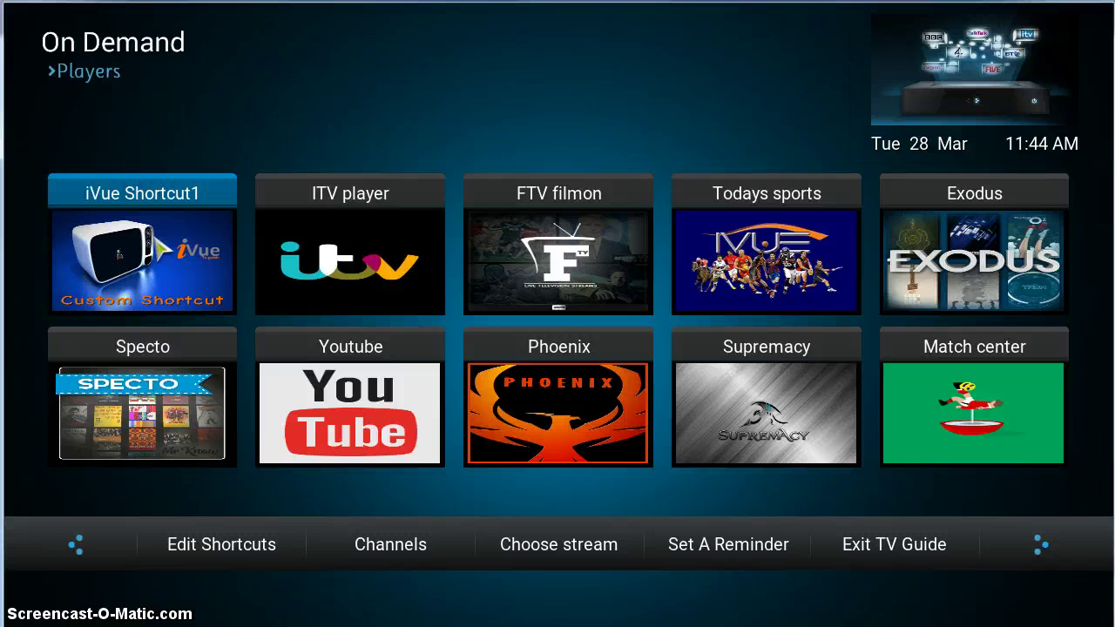
pyautogui.click(159, 244)
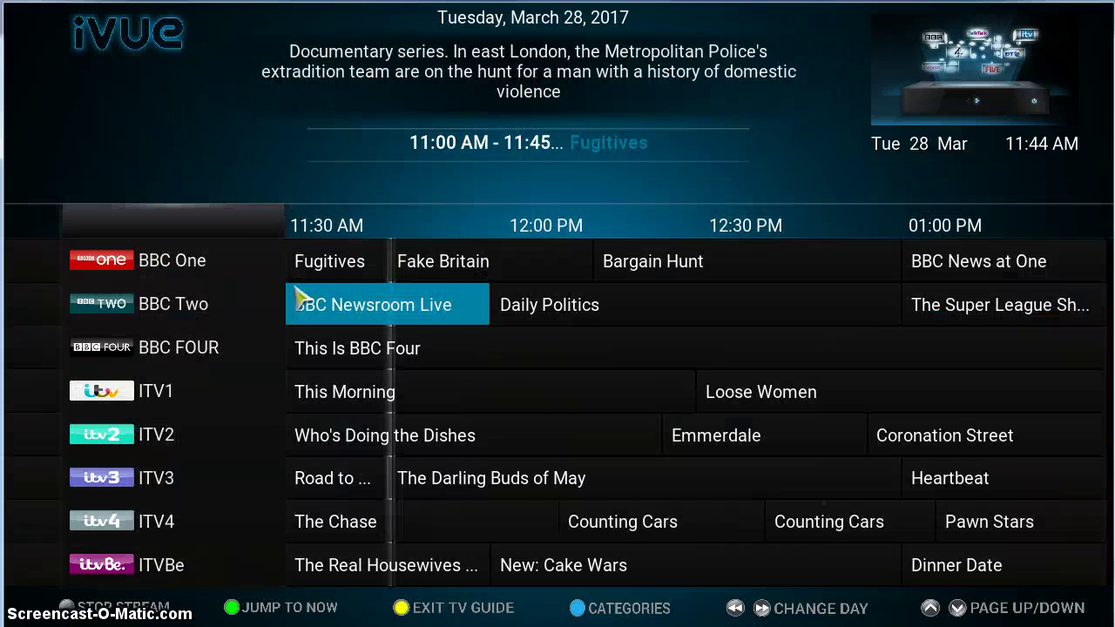
pyautogui.press('Escape')
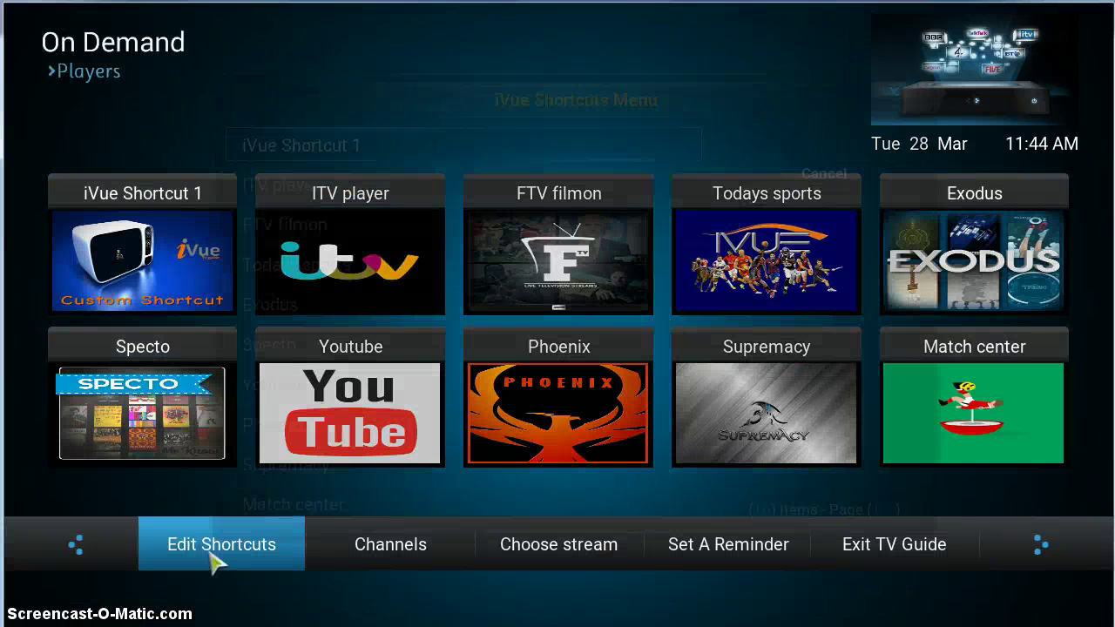
# - Assign BBC iPlayer from the iVue default shortcuts to iVue Shortcut 1
pyautogui.click(214, 556)
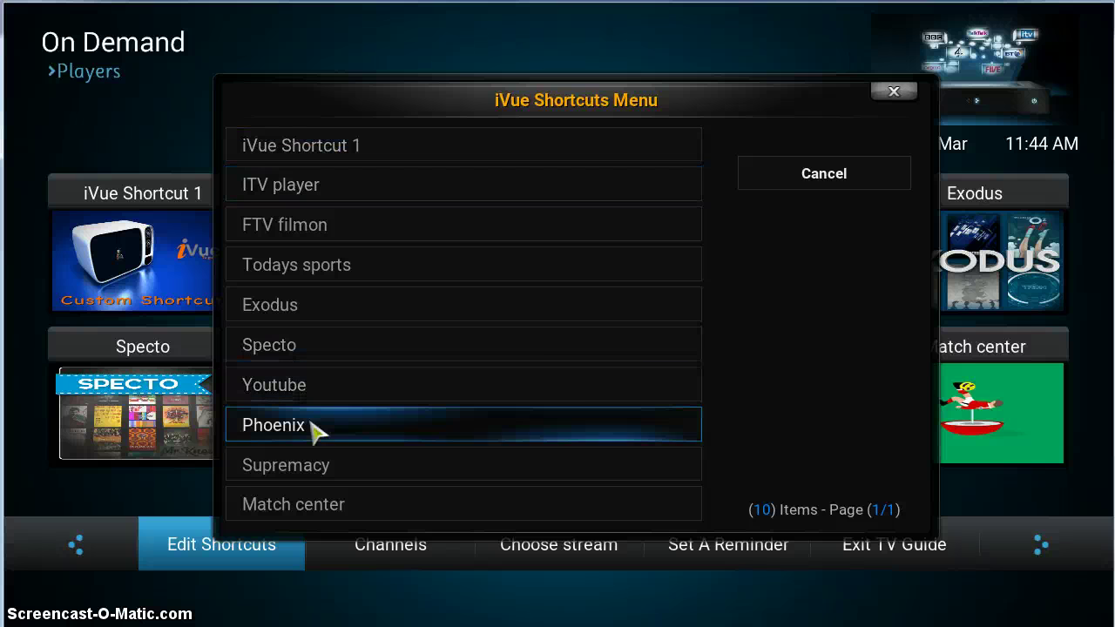
pyautogui.click(408, 159)
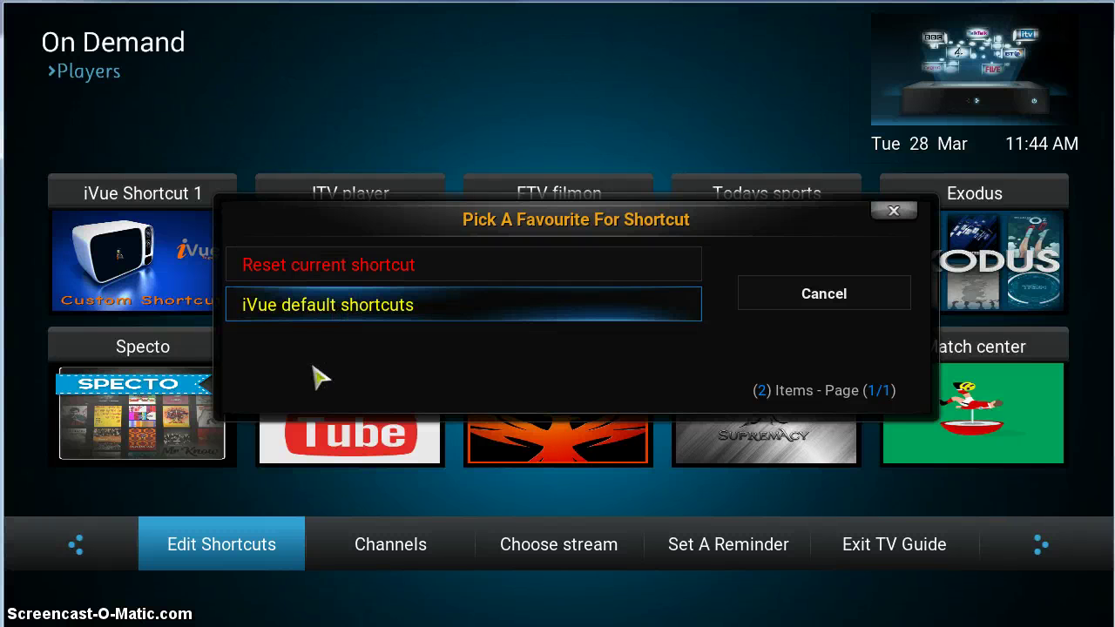
pyautogui.click(328, 308)
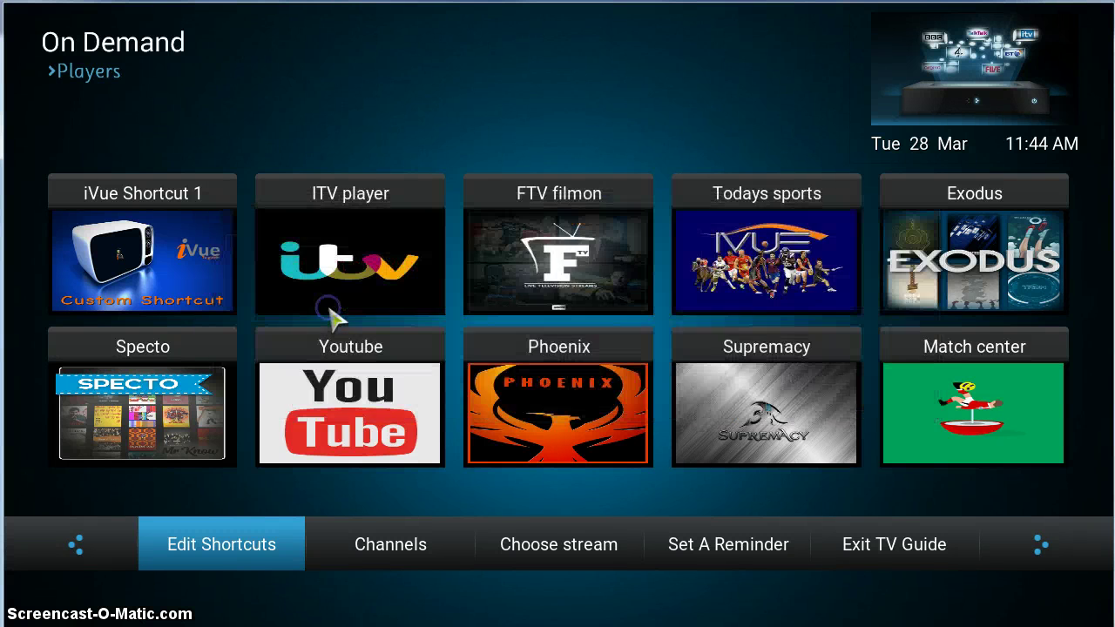
pyautogui.click(322, 170)
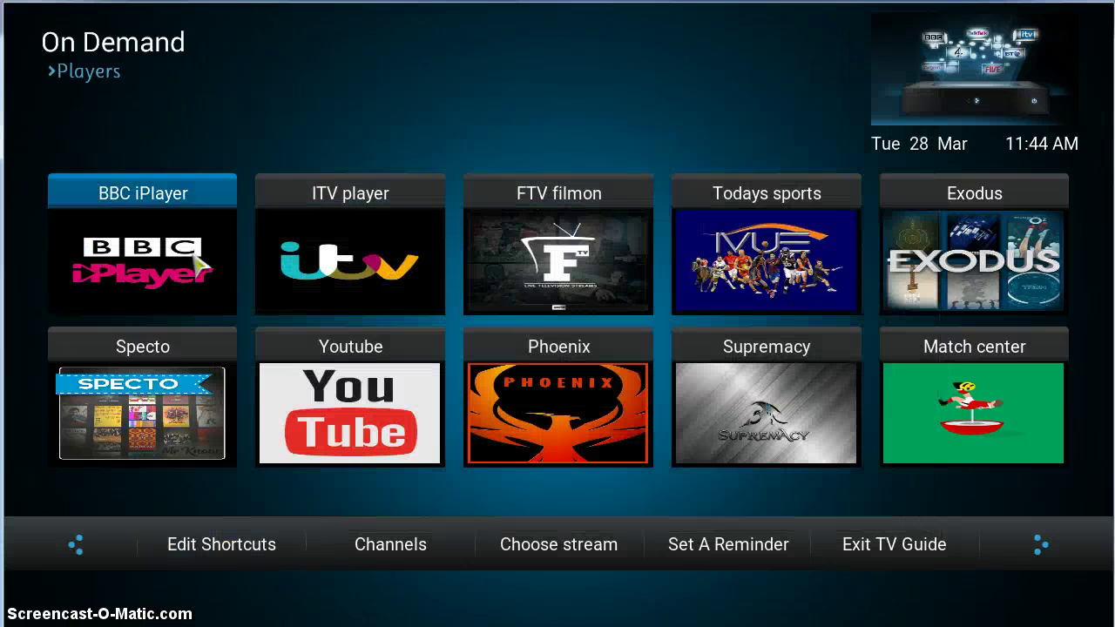
# - Exit the TV guide from the On Demand screen and start Ivue TV Guide again
pyautogui.click(877, 545)
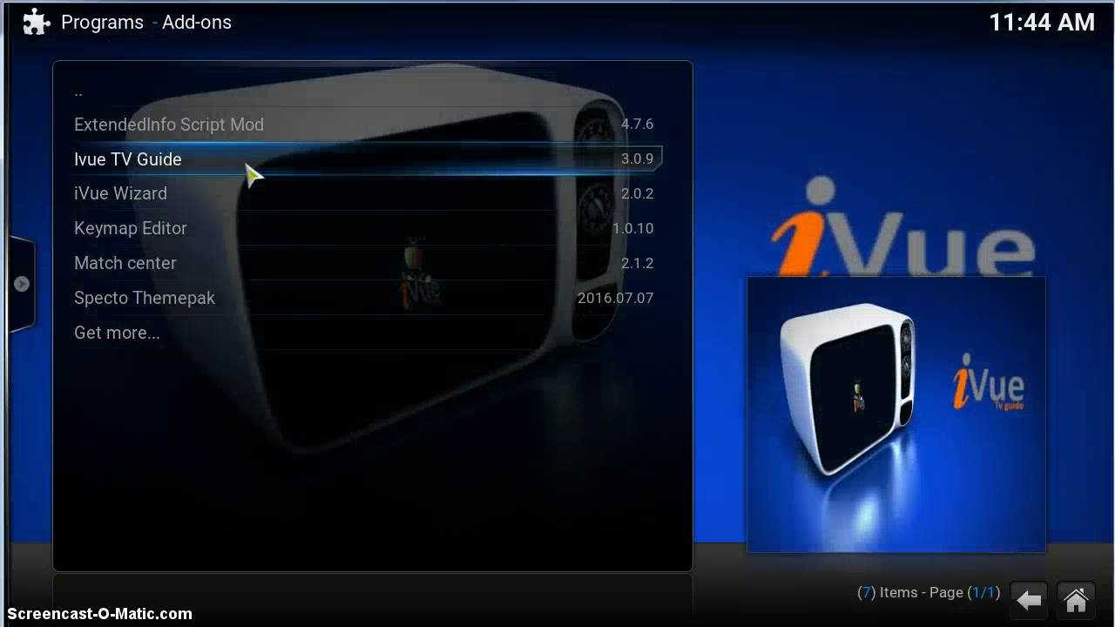
pyautogui.click(250, 174)
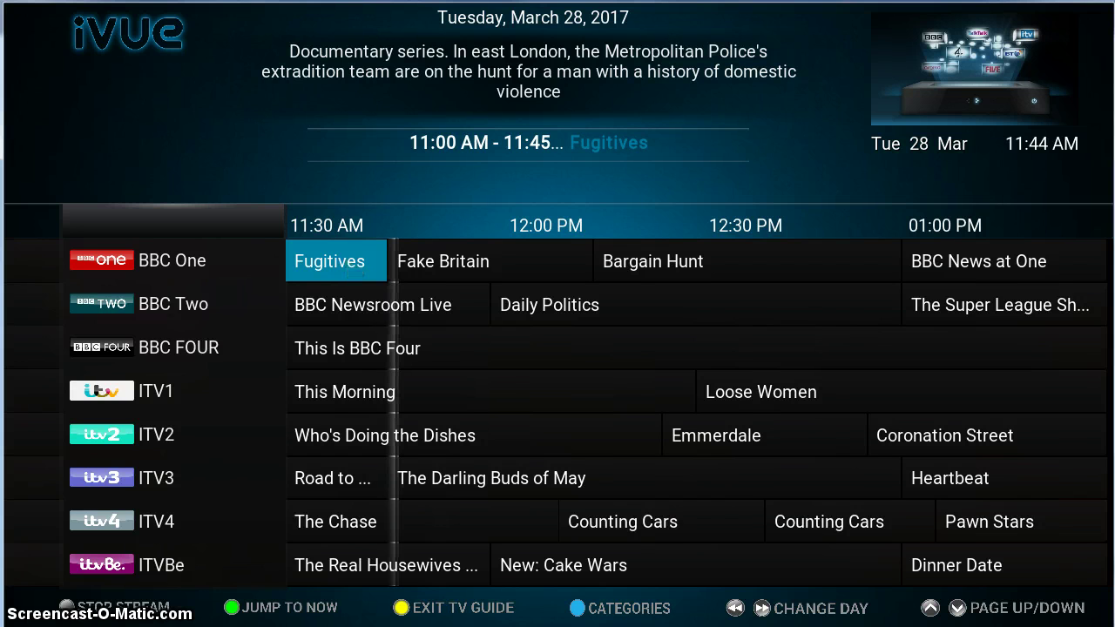
# - Look through the add-on streams offered for Fugitives on BBC One, close the chooser and return to the programme grid
pyautogui.click(351, 272)
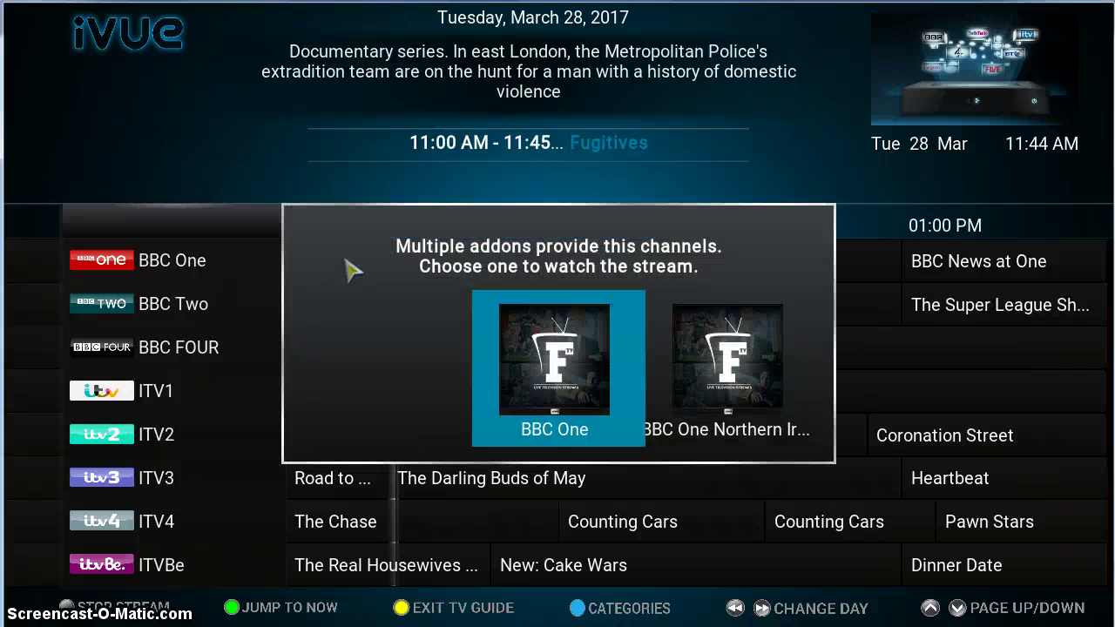
pyautogui.press('Right')
pyautogui.press('Right')
pyautogui.press('Left')
pyautogui.press('Right')
pyautogui.press('Left')
pyautogui.press('Left')
pyautogui.press('Escape')
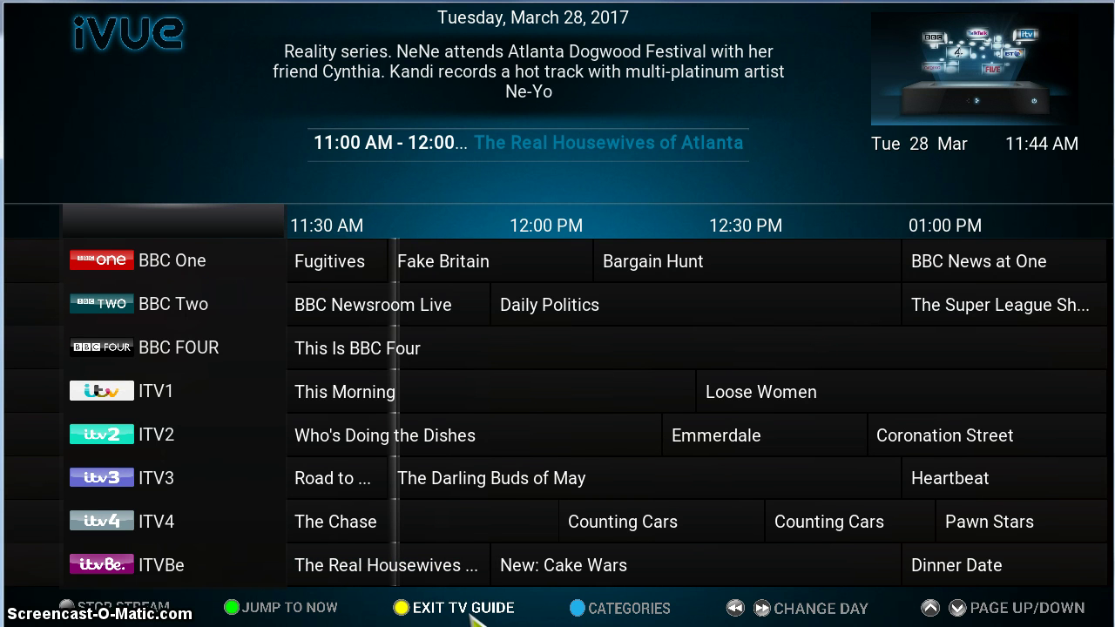
pyautogui.press('Up')
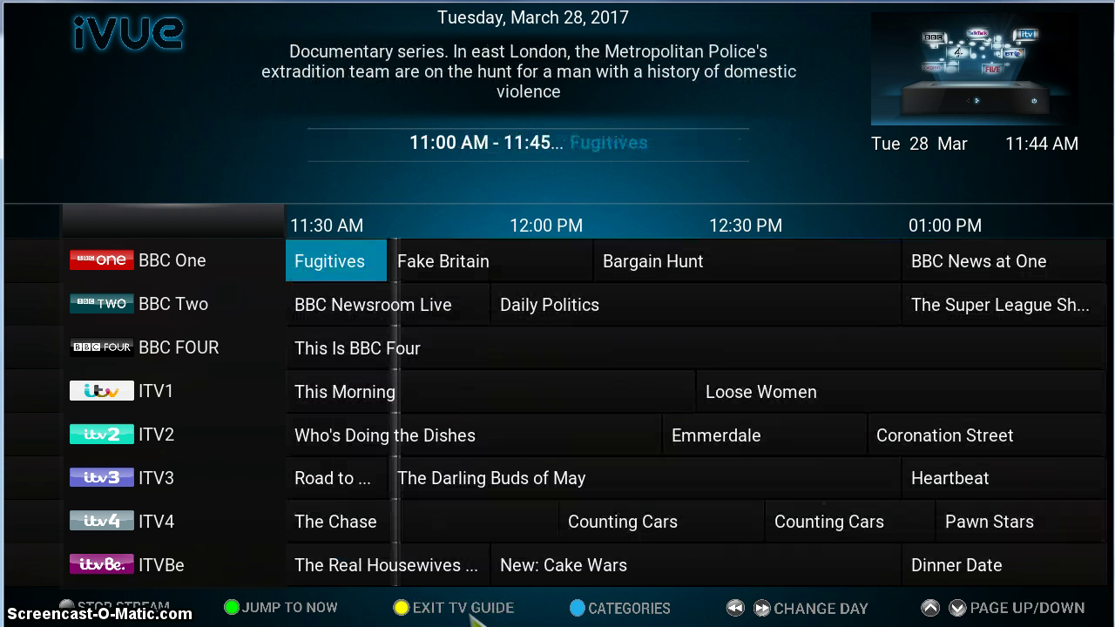